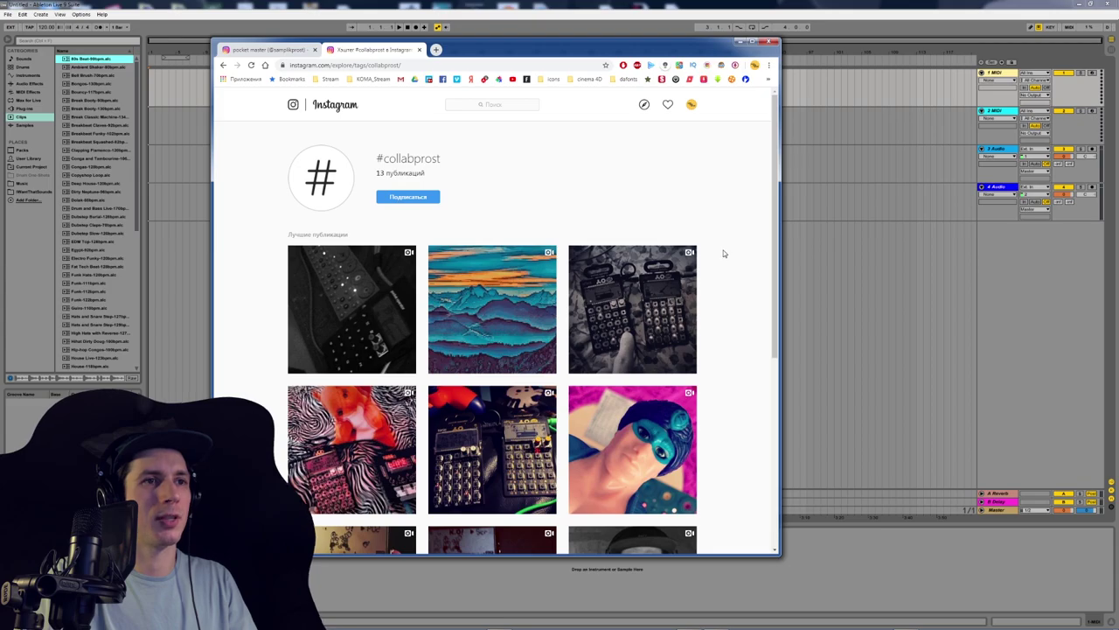
# Step: Browse the #collabprost posts on Instagram and play the video post with the MIDI keyboard
pyautogui.scroll(-5, 724, 254)
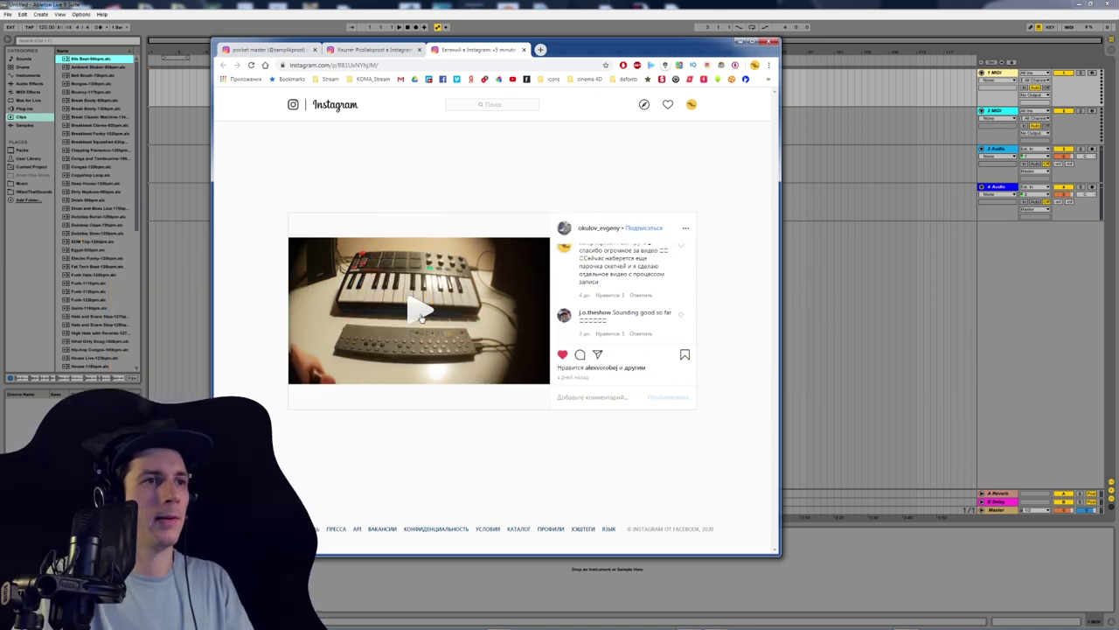
pyautogui.click(421, 316)
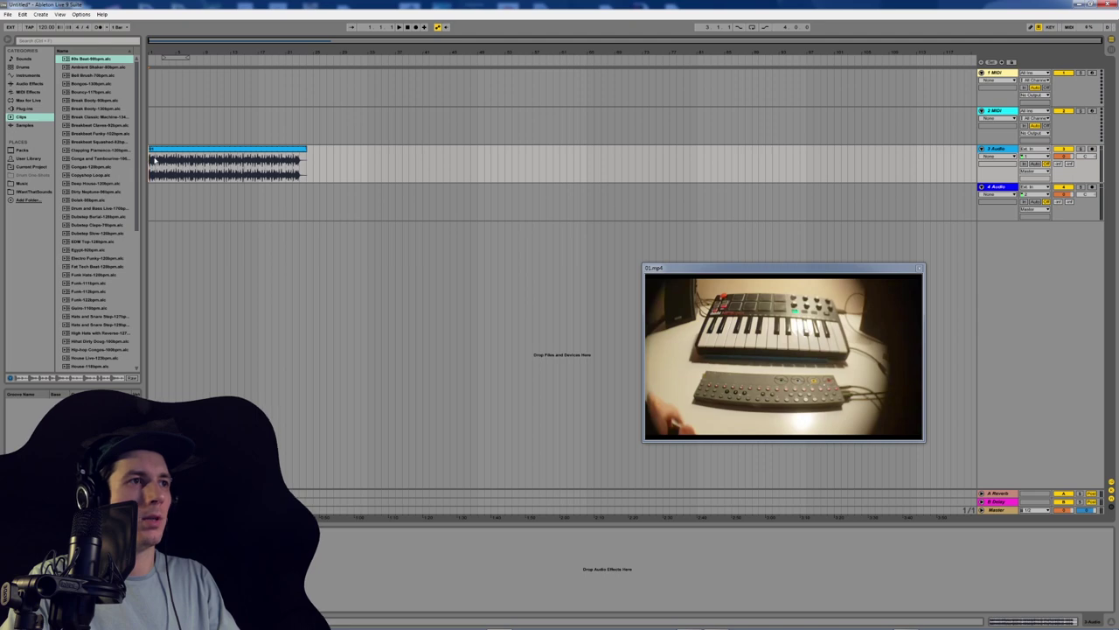
# Step: Play the imported 01 clip on the 3 Audio track, and align its start with beat 1.2
pyautogui.click(165, 151)
pyautogui.press('space')
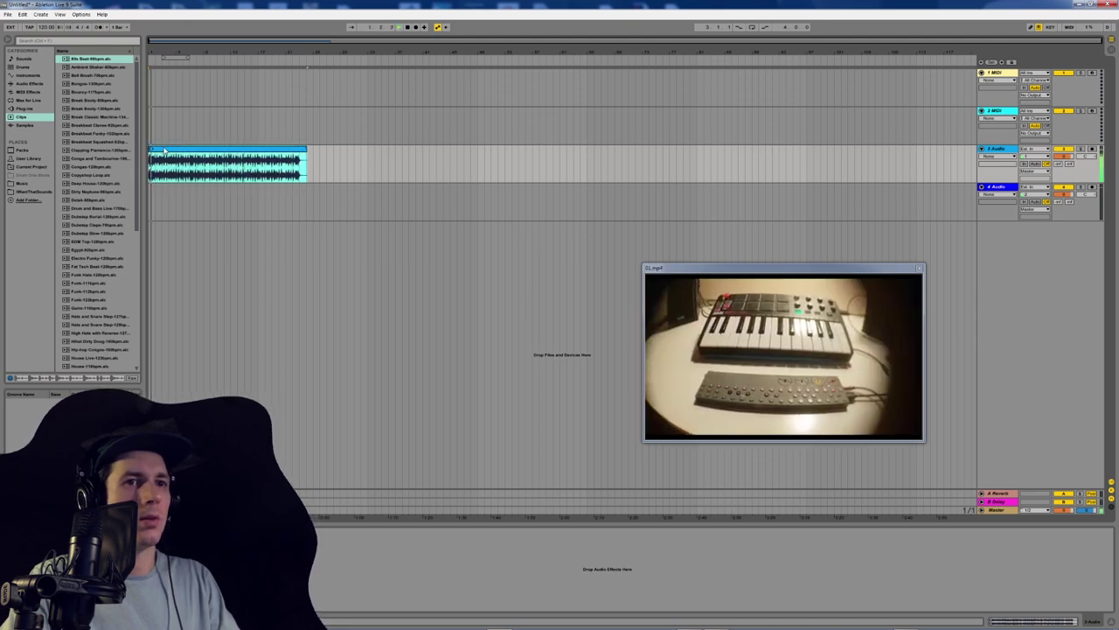
pyautogui.moveTo(165, 51); pyautogui.dragTo(216, 73)
pyautogui.doubleClick(178, 150)
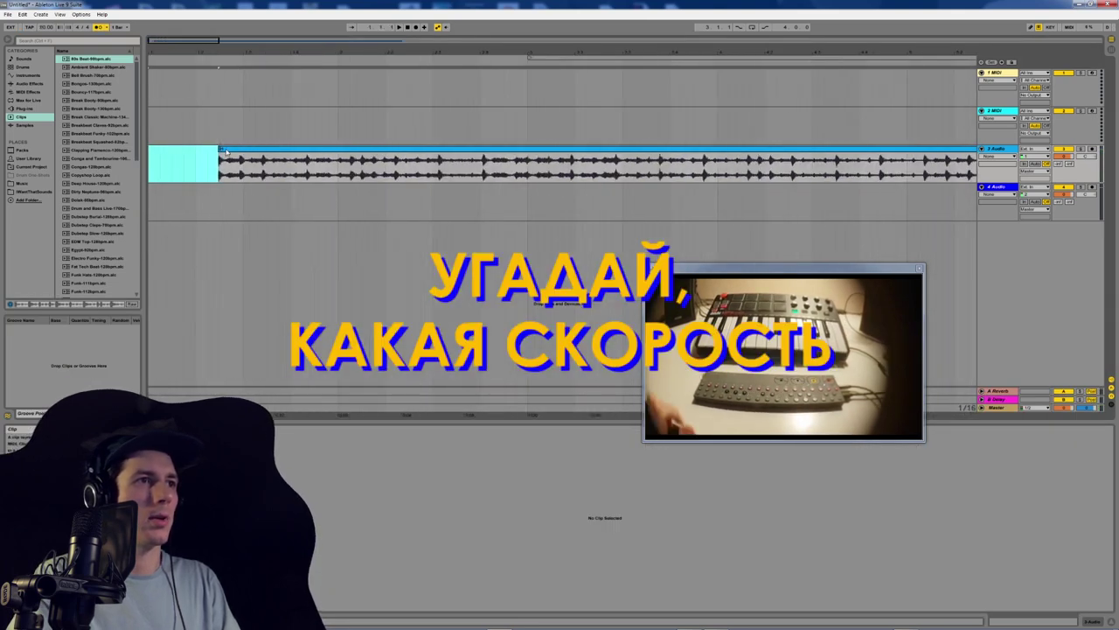
pyautogui.moveTo(225, 150); pyautogui.dragTo(205, 150)
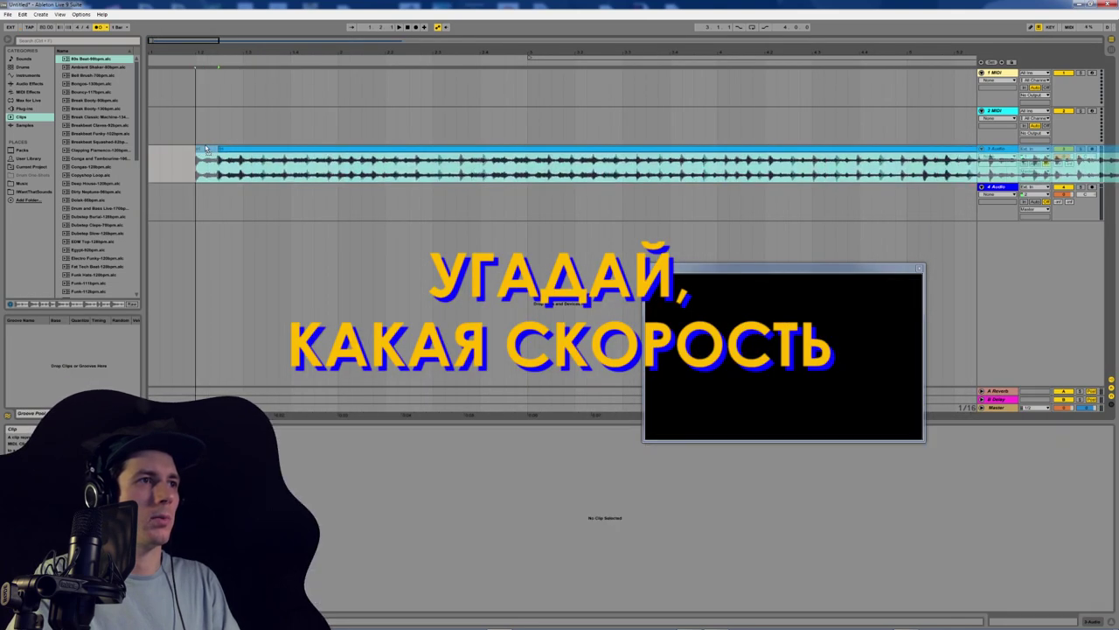
pyautogui.click(201, 158)
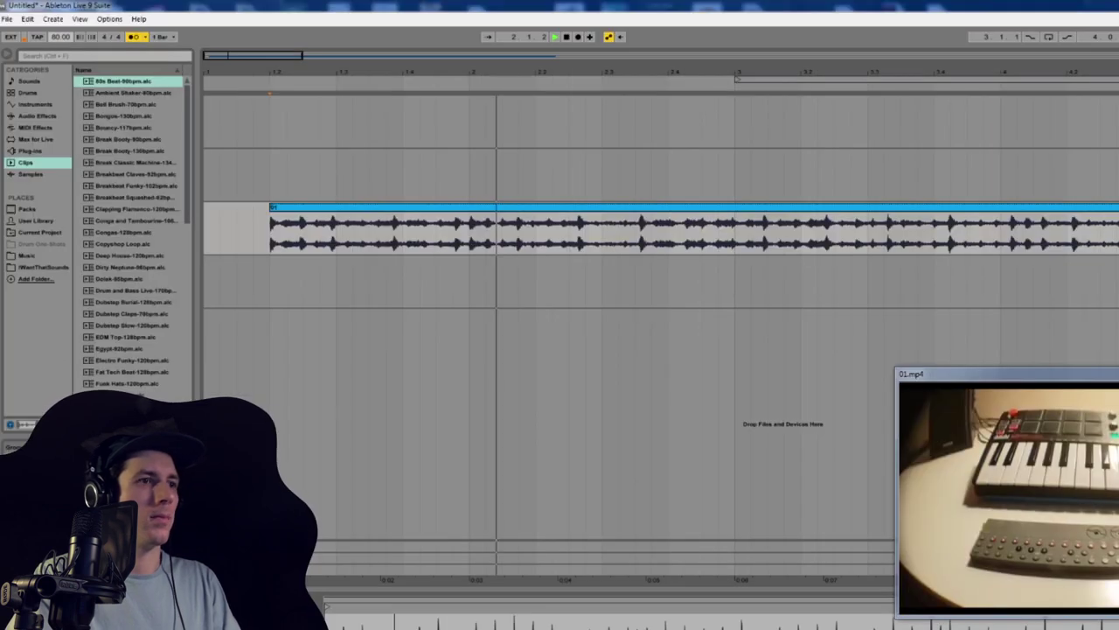
# Step: Try 90 BPM and nearby project tempos, replaying the clip from beat 1.2 to match its hits to the grid
pyautogui.press('Return')
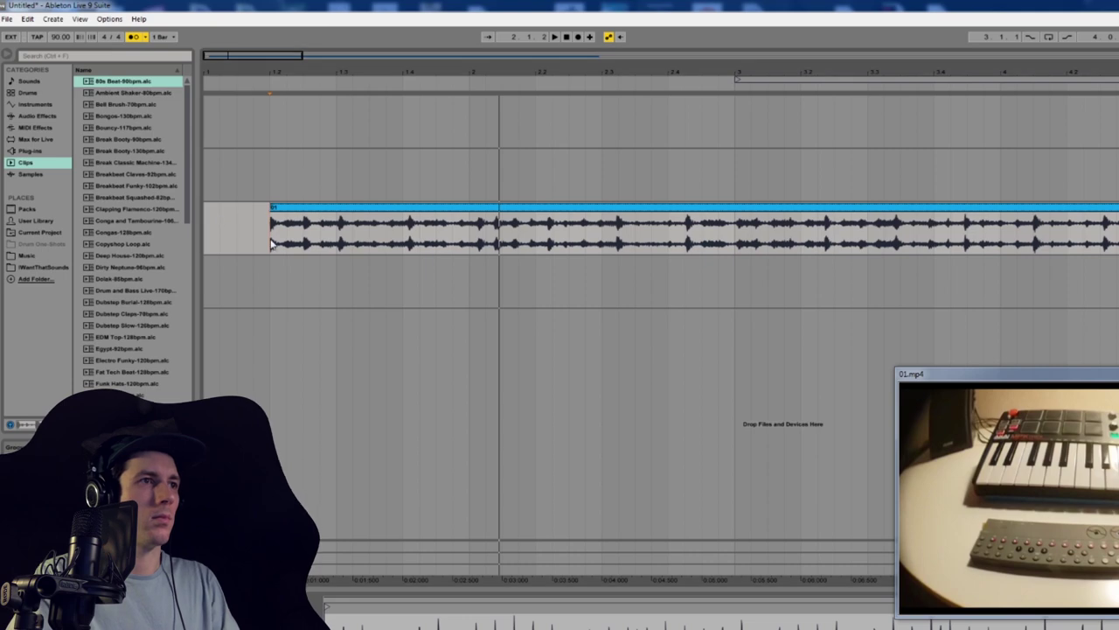
pyautogui.press('space')
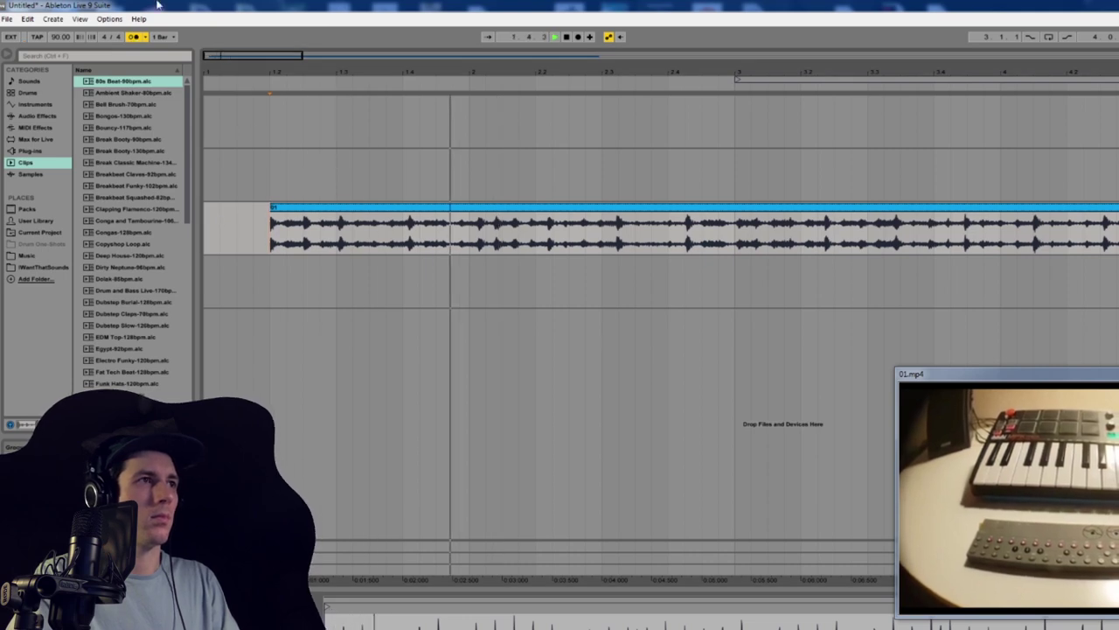
pyautogui.press('space')
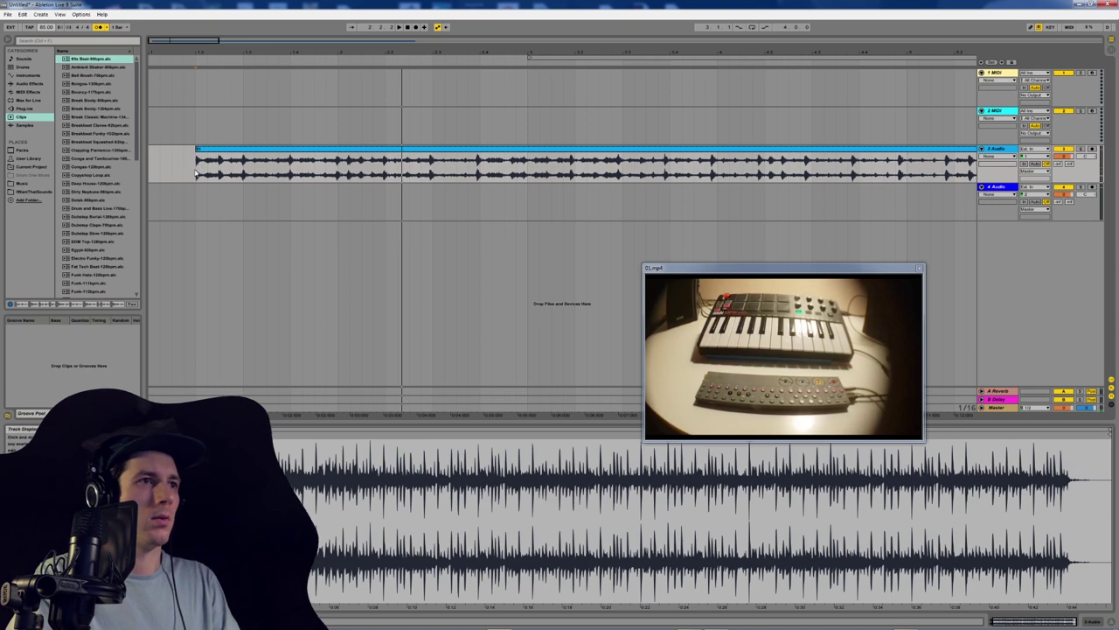
pyautogui.press('space')
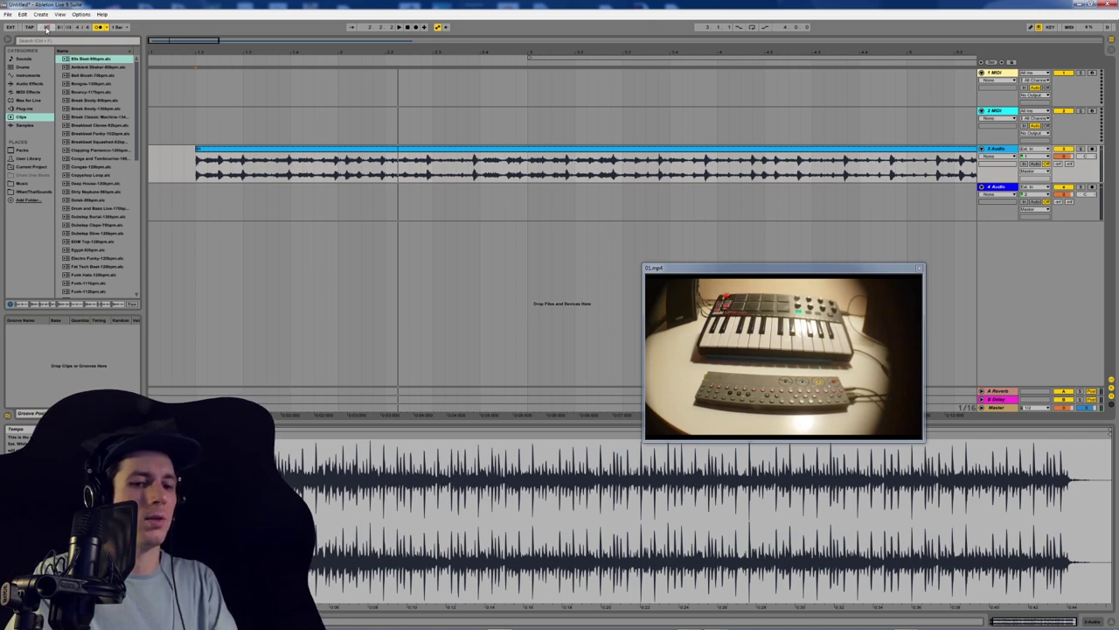
pyautogui.click(45, 28)
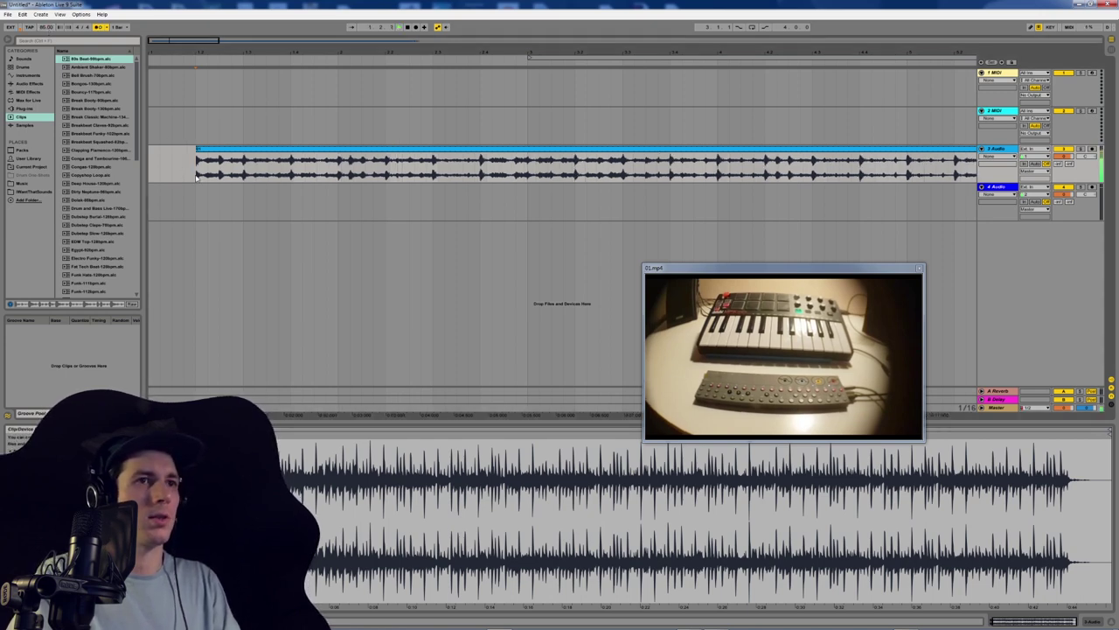
pyautogui.press('space')
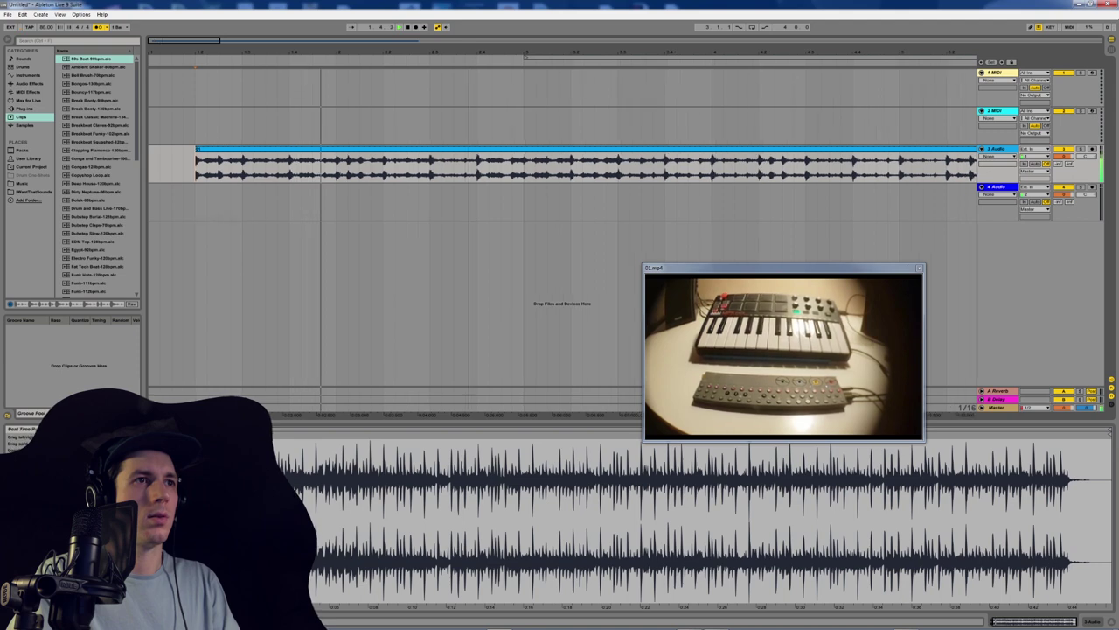
pyautogui.moveTo(471, 57); pyautogui.dragTo(198, 151)
pyautogui.click(177, 152)
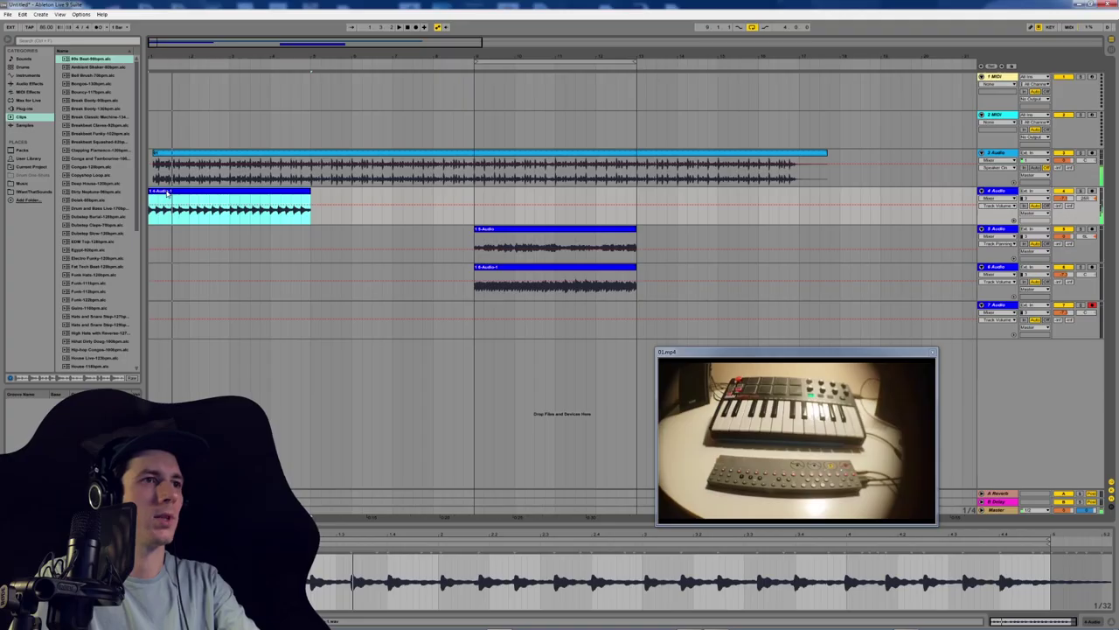
# Step: Repeat the four-bar clips on 4 Audio and 5 Audio across bars 1 to 17, and duplicate the 6 Audio clip at bar 13
pyautogui.click(393, 206)
pyautogui.click(190, 198)
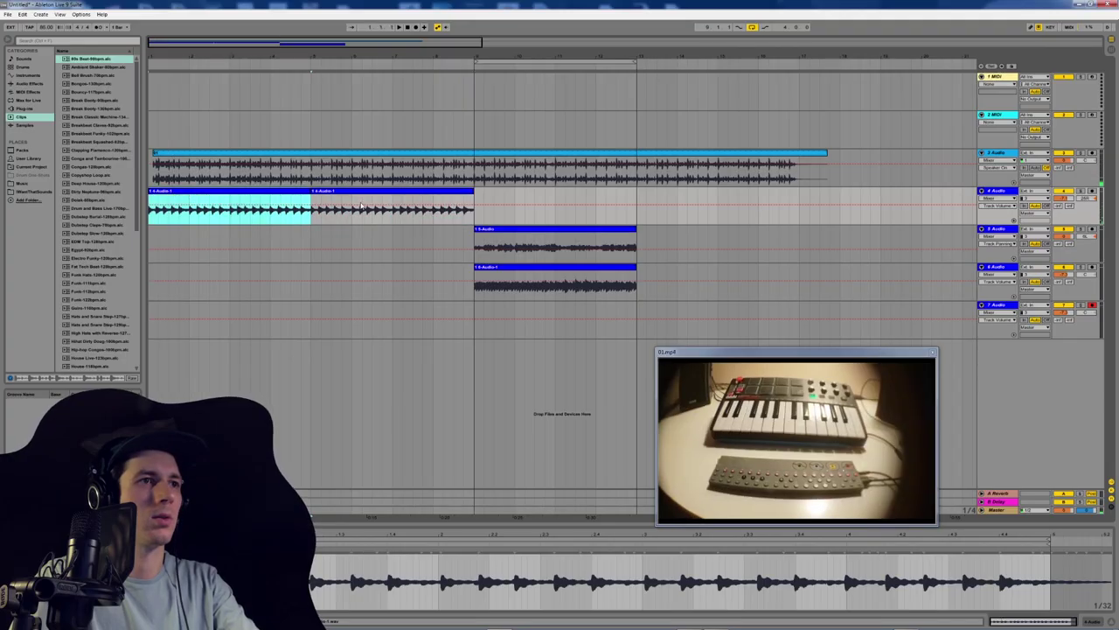
pyautogui.click(361, 207)
pyautogui.hotkey('ctrl', 'd')
pyautogui.hotkey('ctrl', 'd')
pyautogui.moveTo(508, 238); pyautogui.dragTo(183, 236)
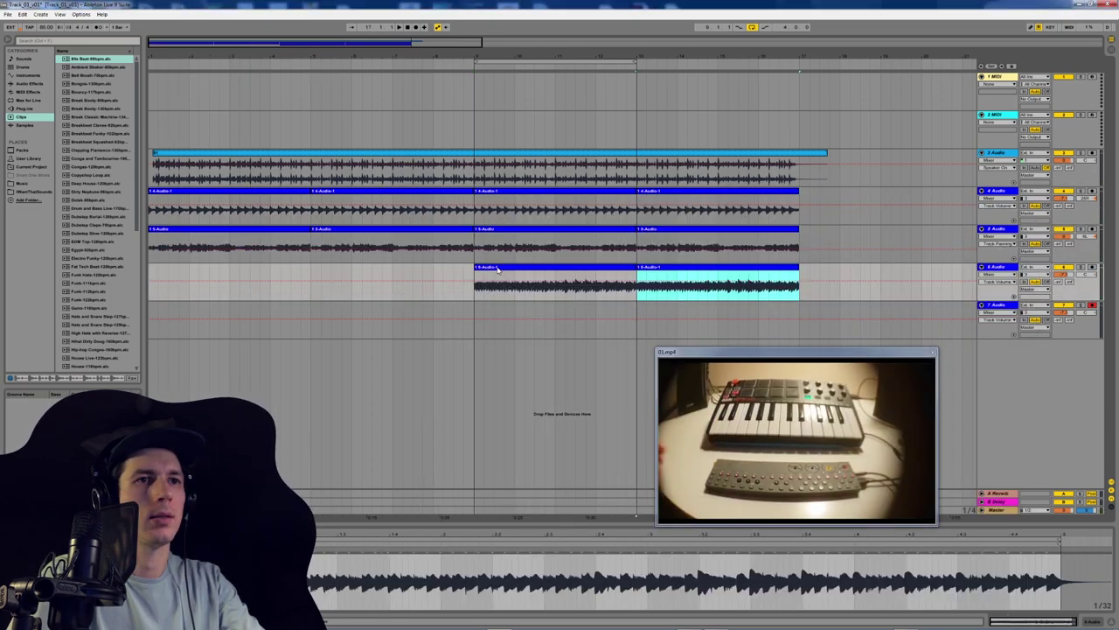
# Step: Record a new part onto the armed 7 Audio track from the start of the arrangement
pyautogui.click(416, 27)
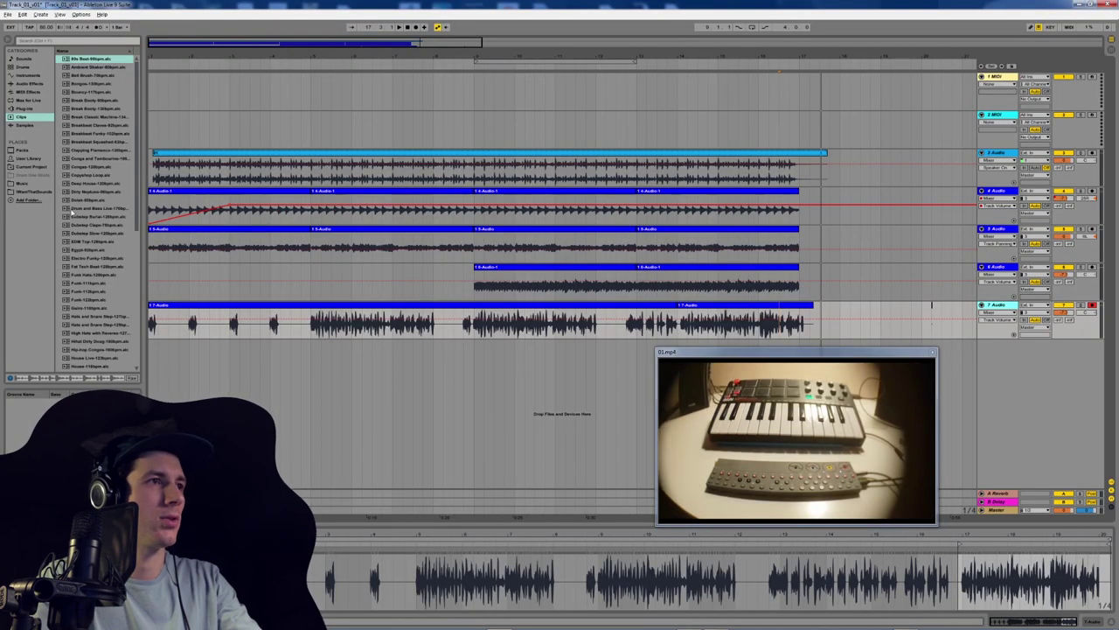
# Step: Add the ValhallaRoom reverb plug-in to the 7 Audio track and lower its mix level
pyautogui.click(26, 108)
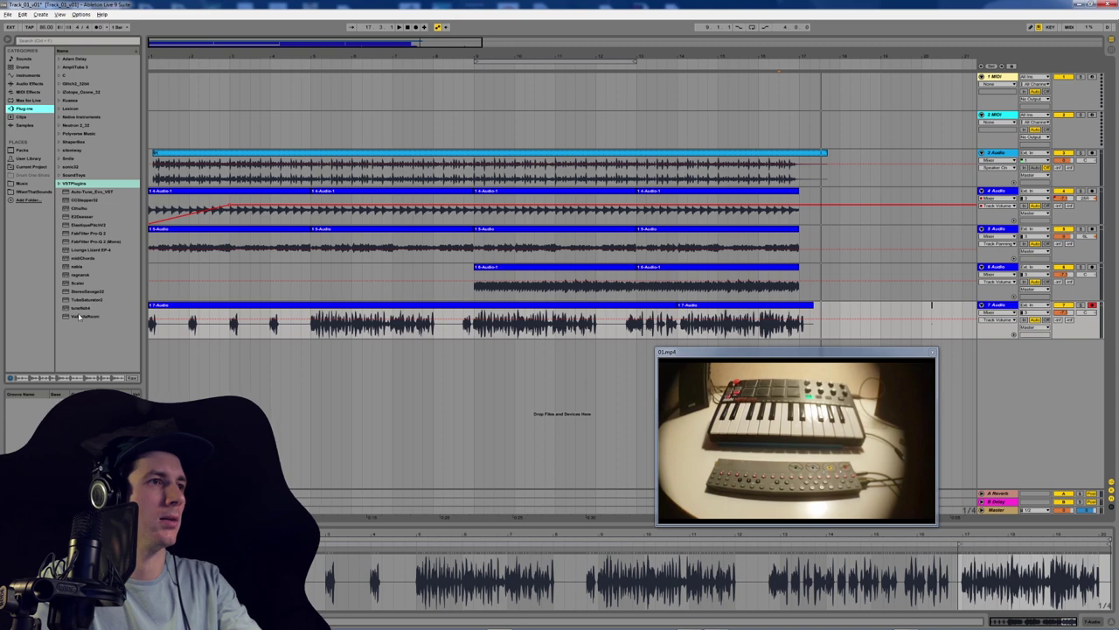
pyautogui.doubleClick(80, 317)
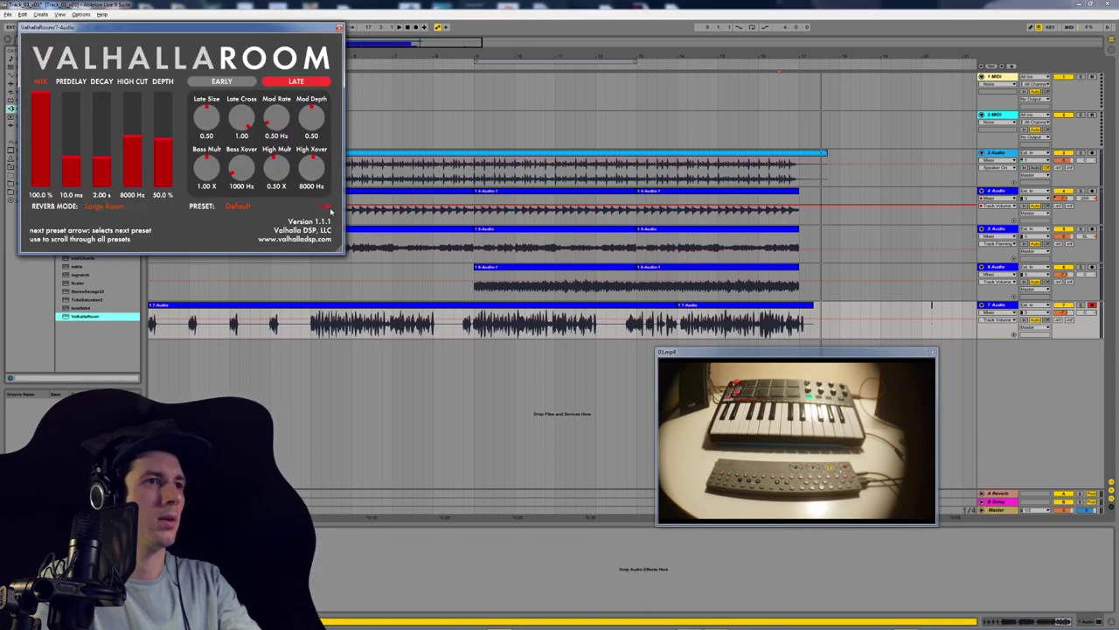
pyautogui.moveTo(38, 116); pyautogui.dragTo(50, 165)
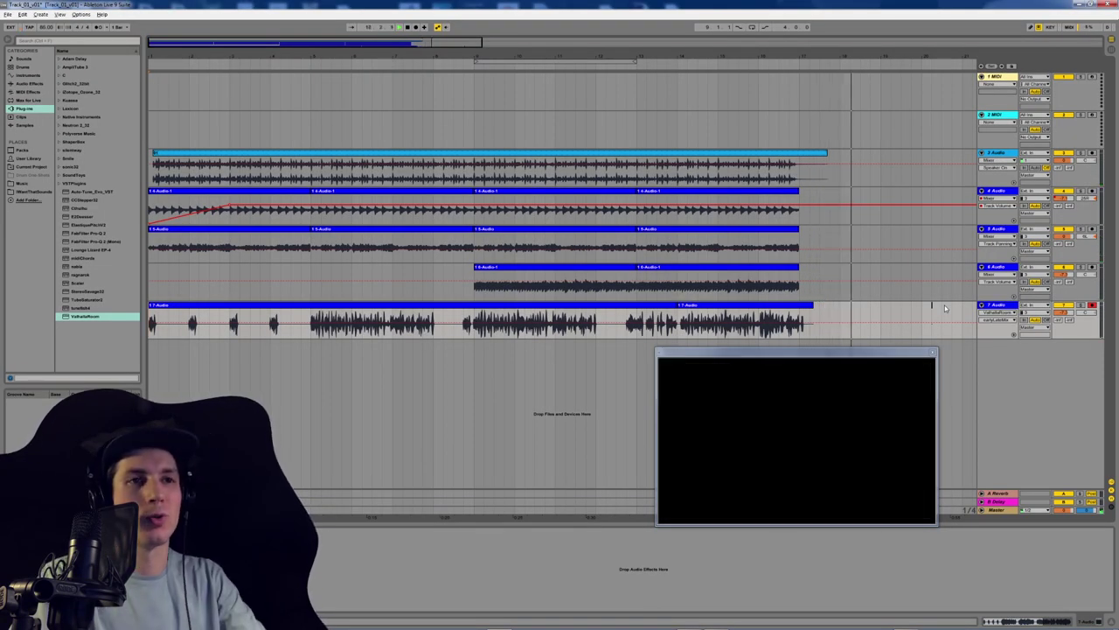
# Step: Switch to the Source folder in File Explorer and place the 02 video at the start of the 3 Audio track
pyautogui.hotkey('alt', 'Tab')
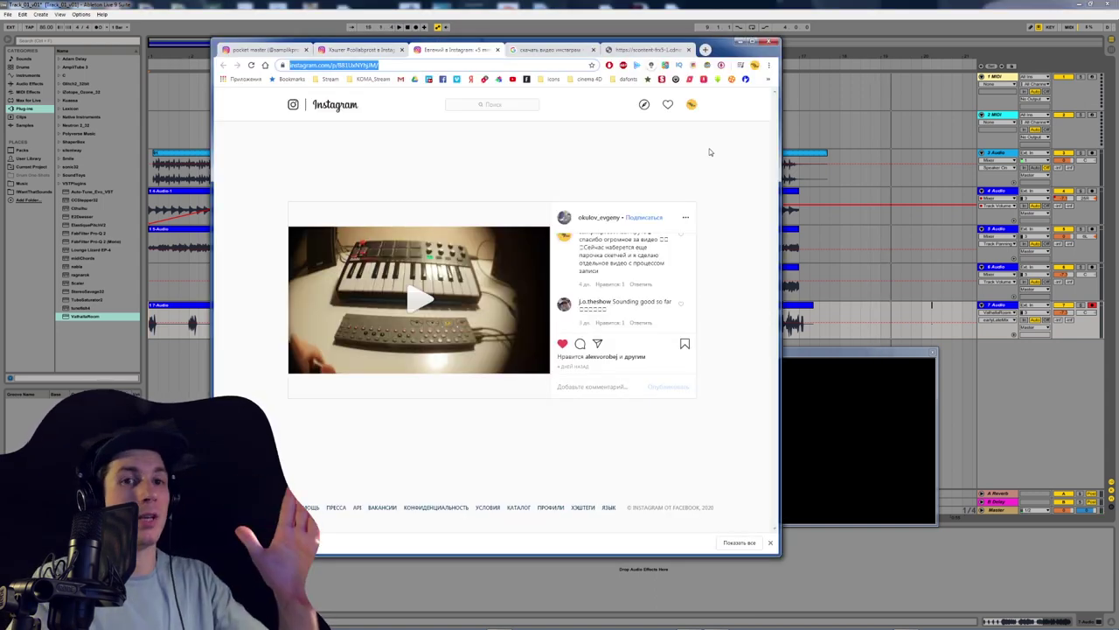
pyautogui.hotkey('alt', 'Tab')
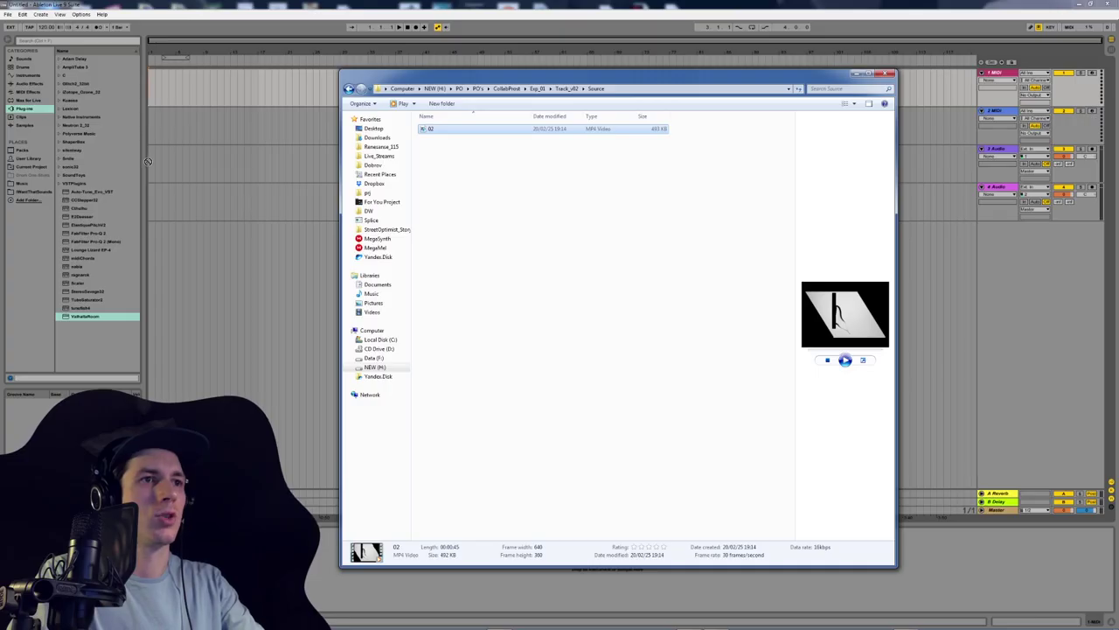
pyautogui.moveTo(425, 126); pyautogui.dragTo(150, 171)
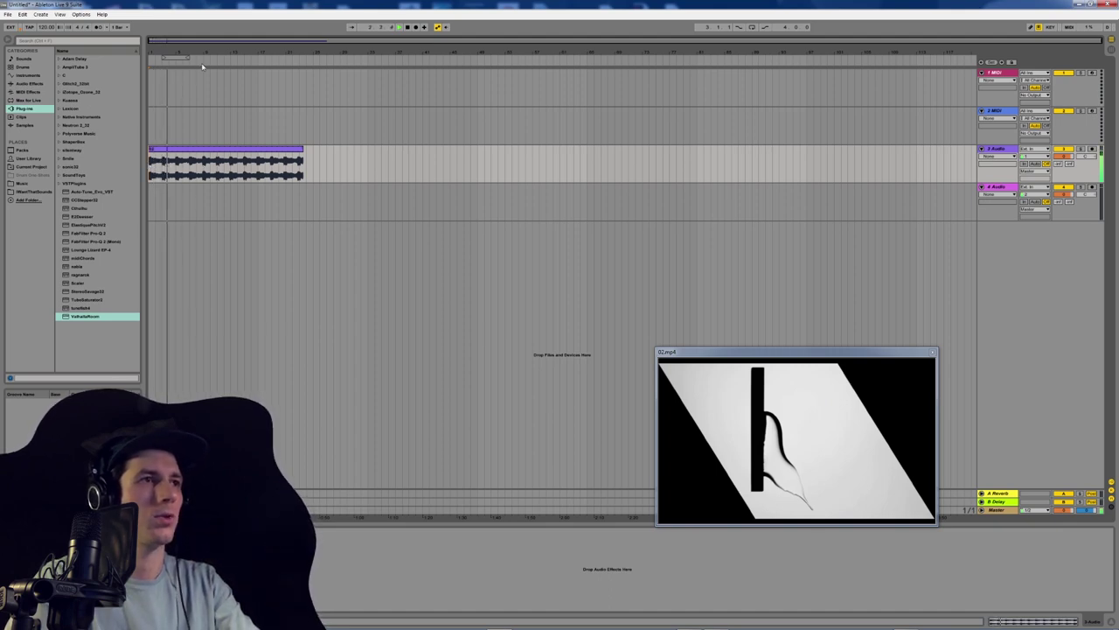
pyautogui.moveTo(172, 48); pyautogui.dragTo(171, 72)
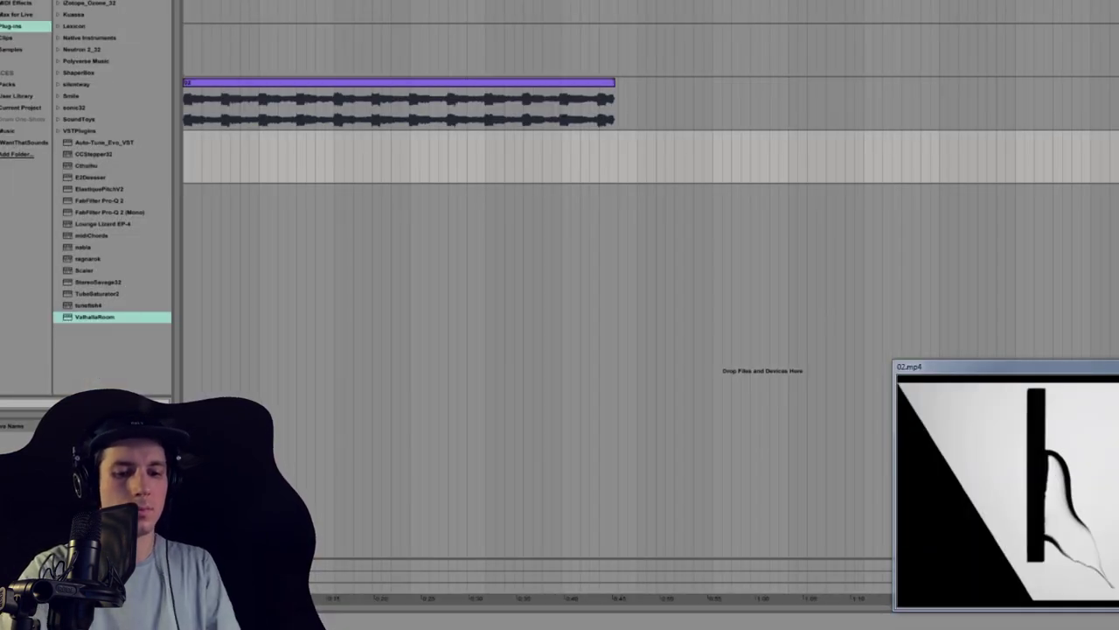
# Step: Record a part on the 4 Audio track and shorten the recorded clip to end at about bar 25
pyautogui.hotkey('ctrl', 'shift', 'm')
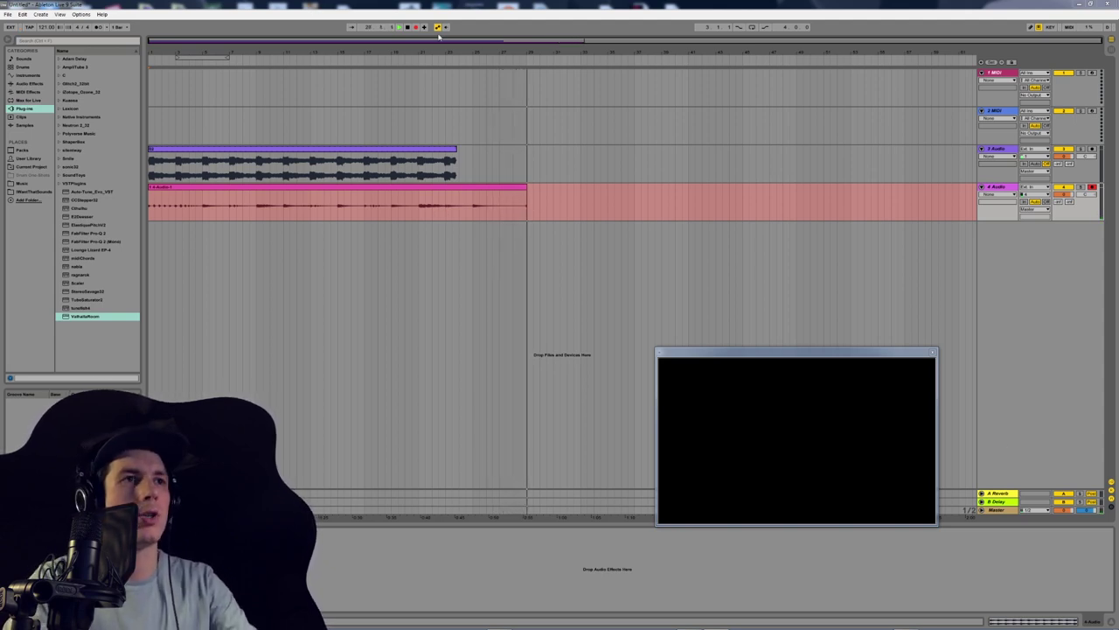
pyautogui.press('space')
pyautogui.moveTo(526, 188); pyautogui.dragTo(523, 188)
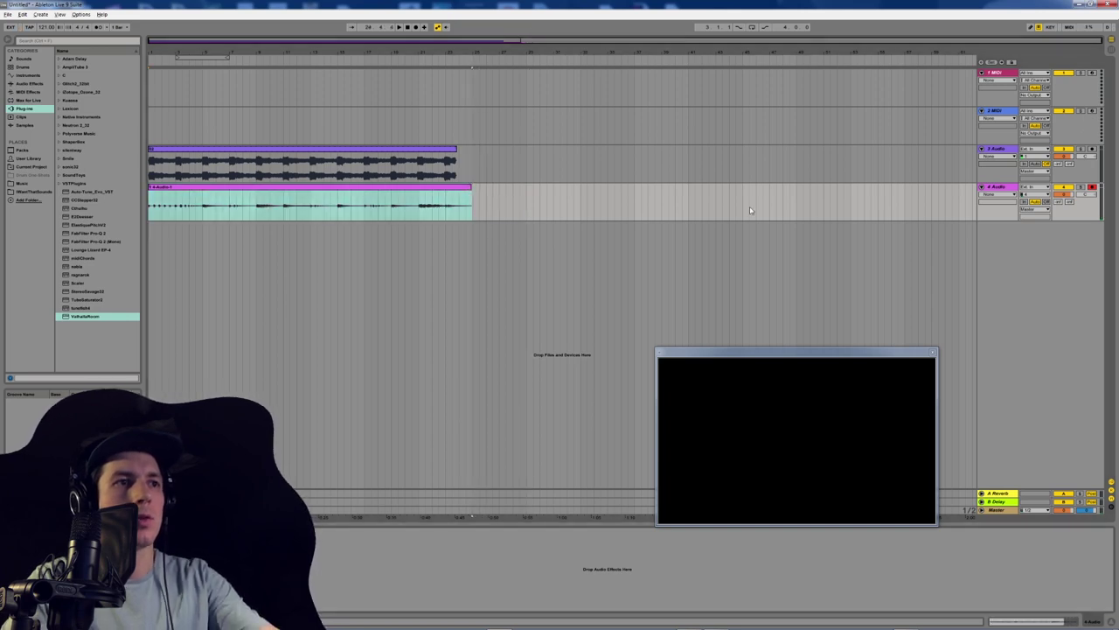
# Step: Add ValhallaRoom to the 4 Audio track, load the BrightCistern preset and set the mix to 18%
pyautogui.doubleClick(87, 316)
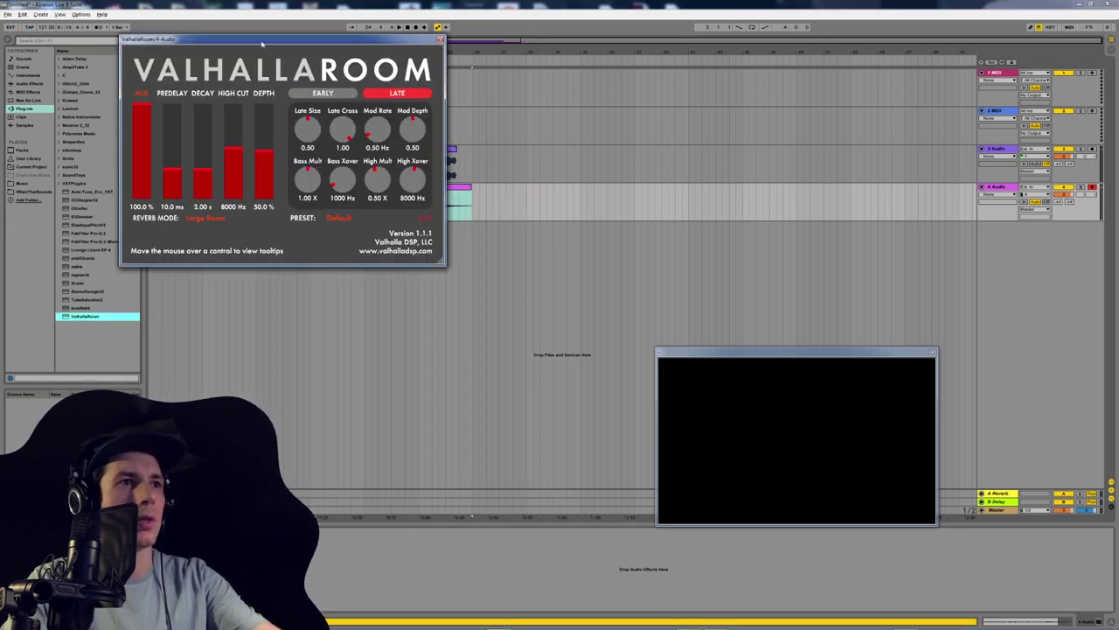
pyautogui.moveTo(262, 43); pyautogui.dragTo(696, 87)
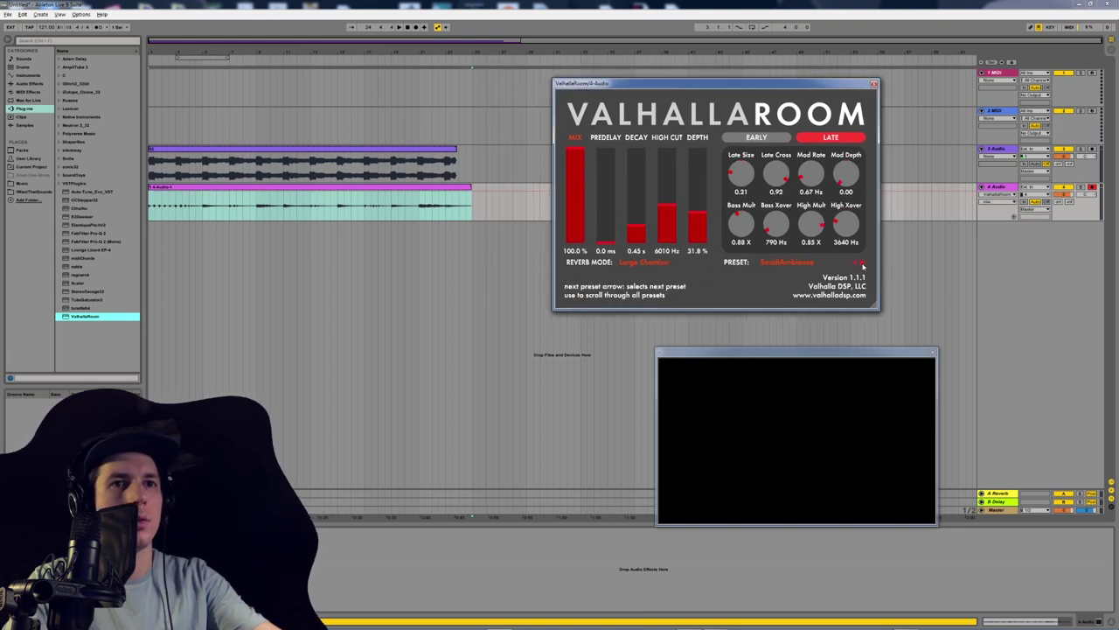
pyautogui.click(860, 262)
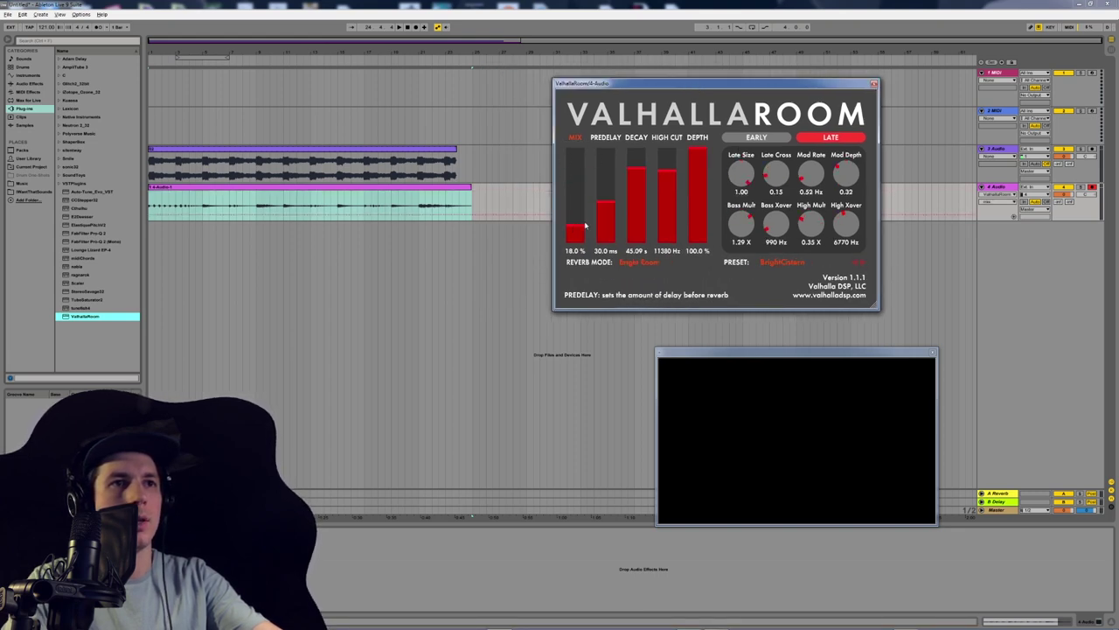
# Step: Set the 4 Audio reverb's depth to 51.2% and decay to 6.69 s, and play the arrangement to check the sound
pyautogui.moveTo(695, 176); pyautogui.dragTo(696, 191)
pyautogui.moveTo(635, 168); pyautogui.dragTo(636, 181)
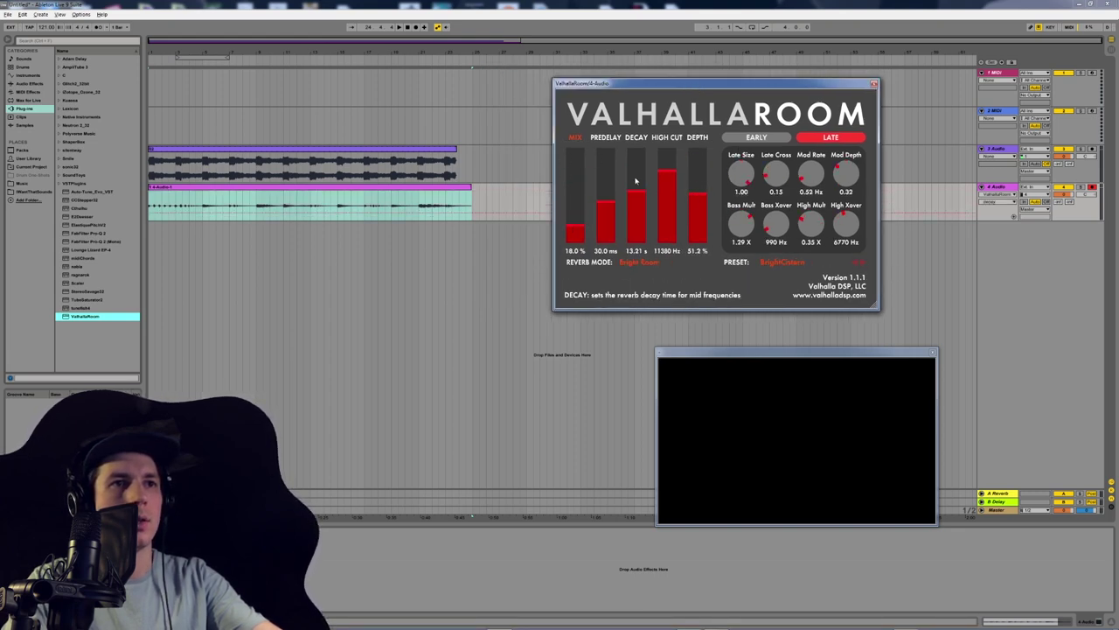
pyautogui.click(407, 28)
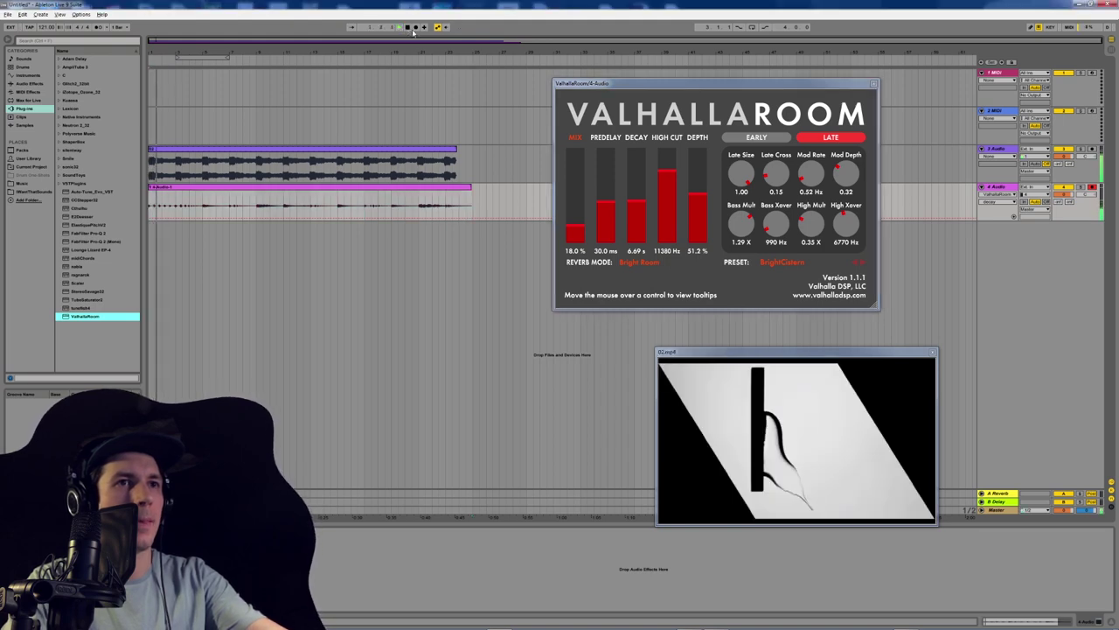
pyautogui.click(873, 85)
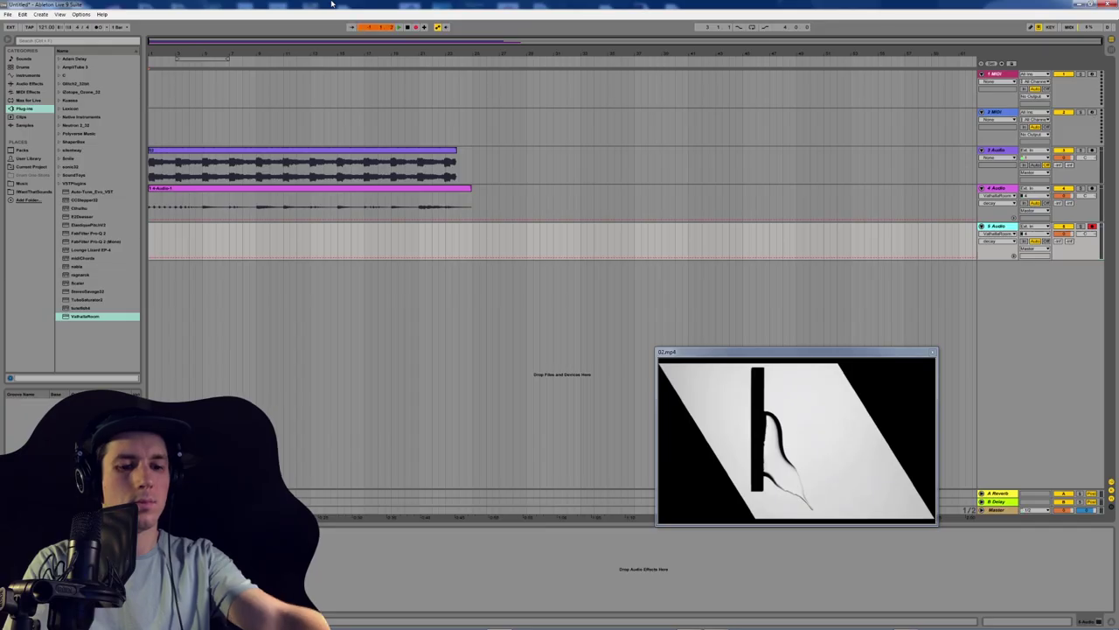
# Step: Record the next parts onto the armed 5 Audio track and the newly added 4 Audio track
pyautogui.press('F9')
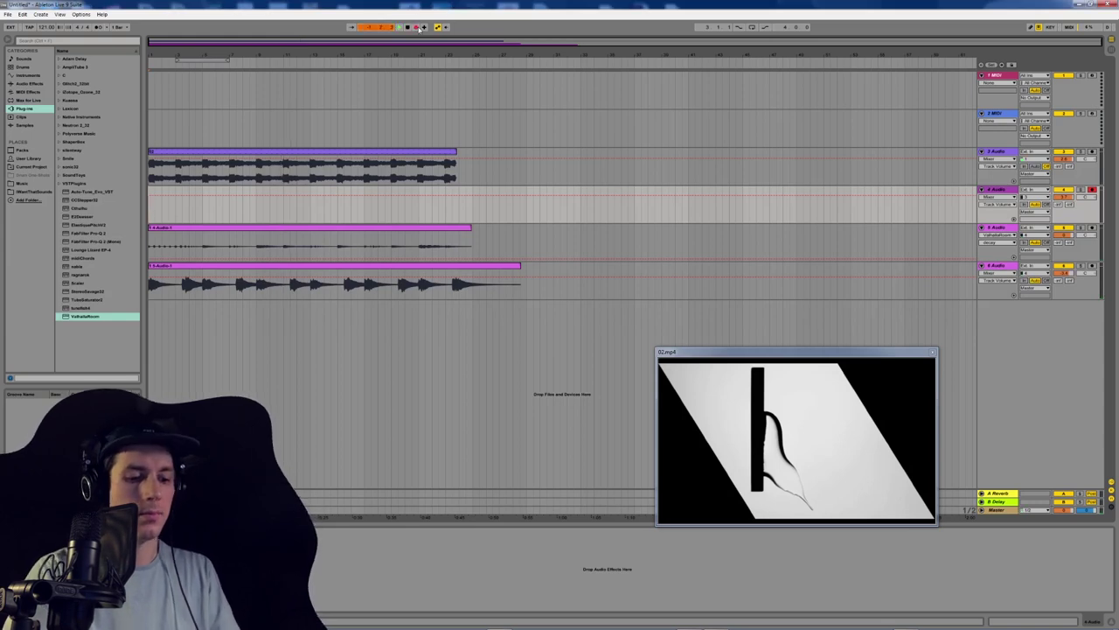
pyautogui.click(417, 27)
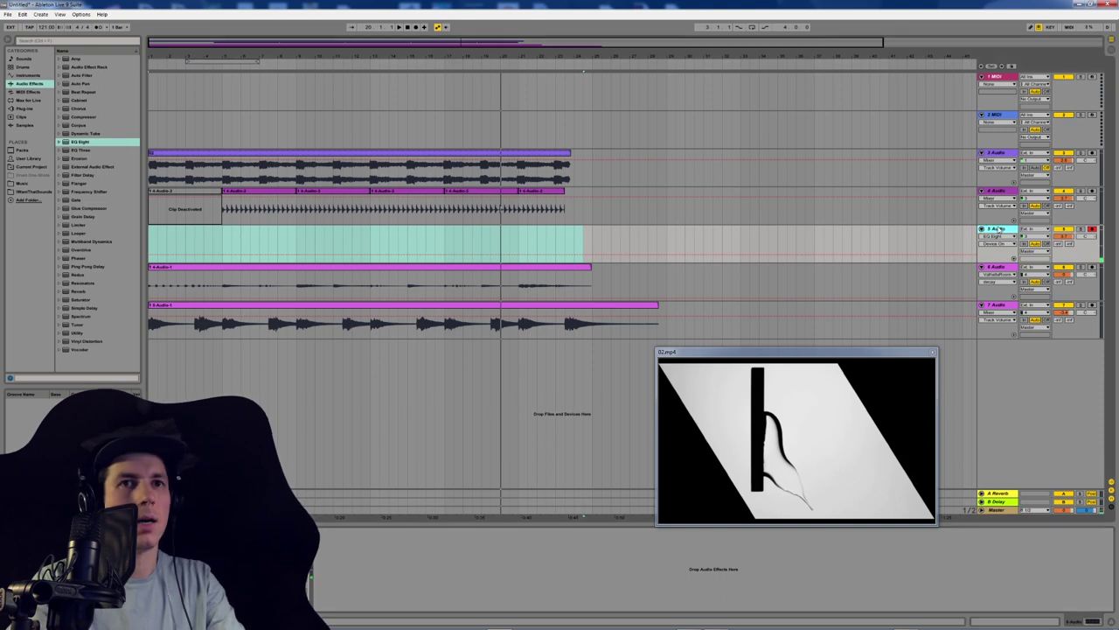
# Step: Add ValhallaRoom to the 5 Audio track and load the BrightSpaceCathedral preset
pyautogui.click(27, 109)
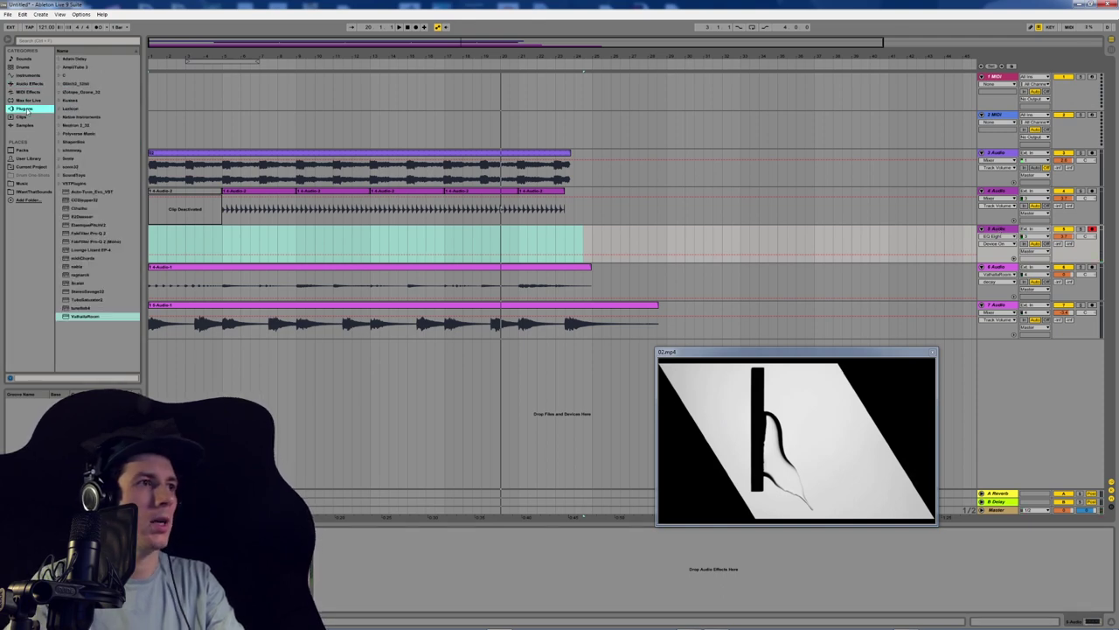
pyautogui.press('Return')
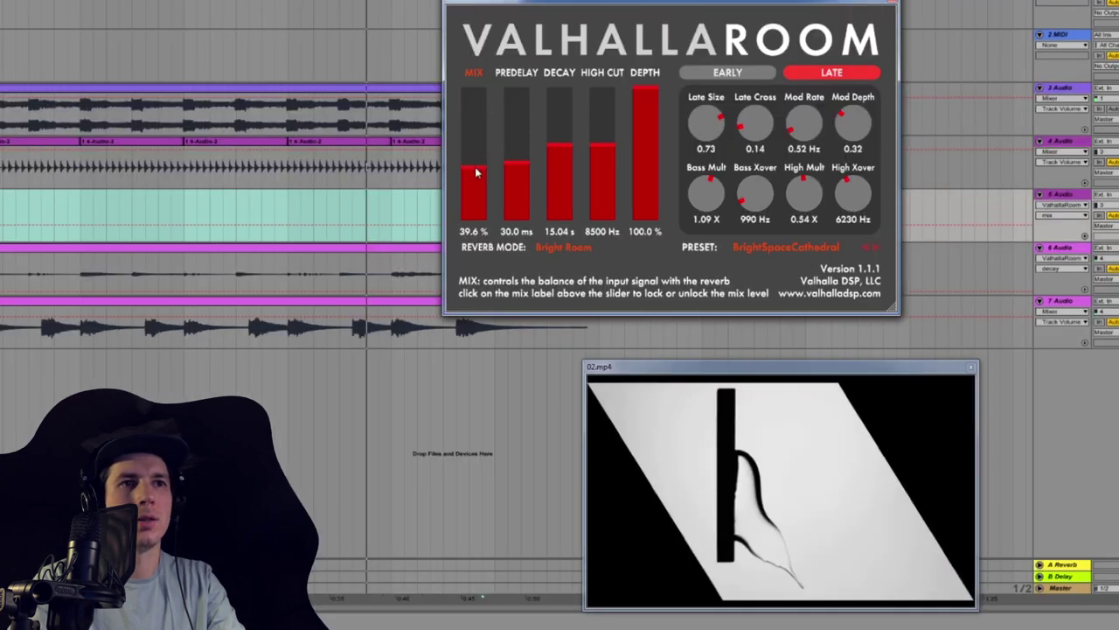
# Step: Lower the early/late mix of the 5 Audio reverb and record a part onto that track
pyautogui.moveTo(700, 156); pyautogui.dragTo(700, 194)
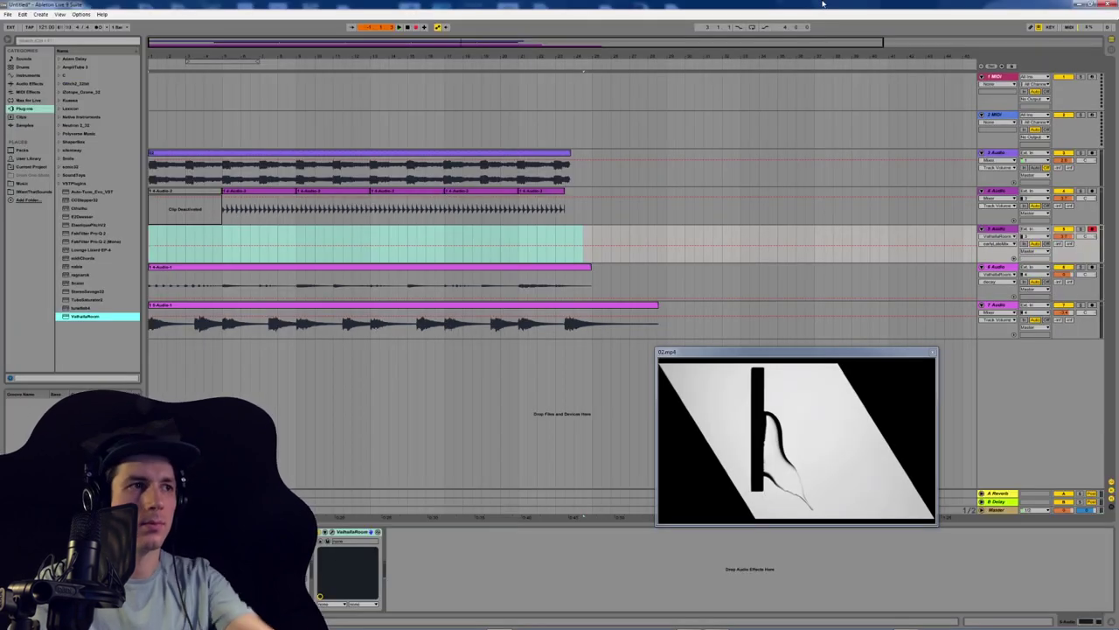
pyautogui.press('space')
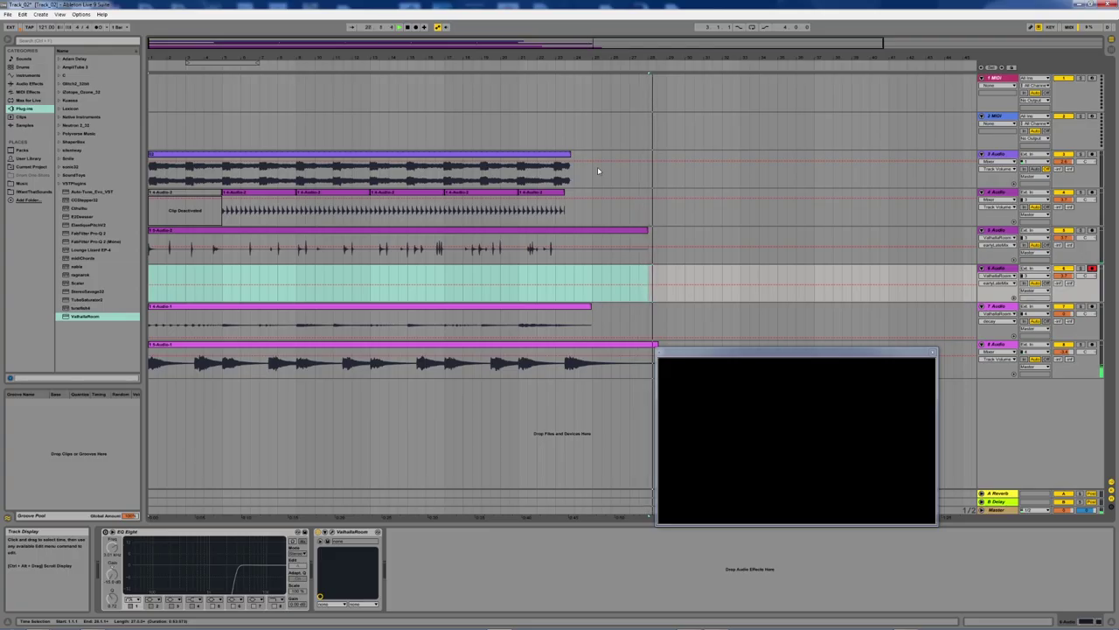
# Step: Switch to the browser, preview the Instagram OP-Z jam video and open the Instagram video download search page
pyautogui.hotkey('alt', 'Tab')
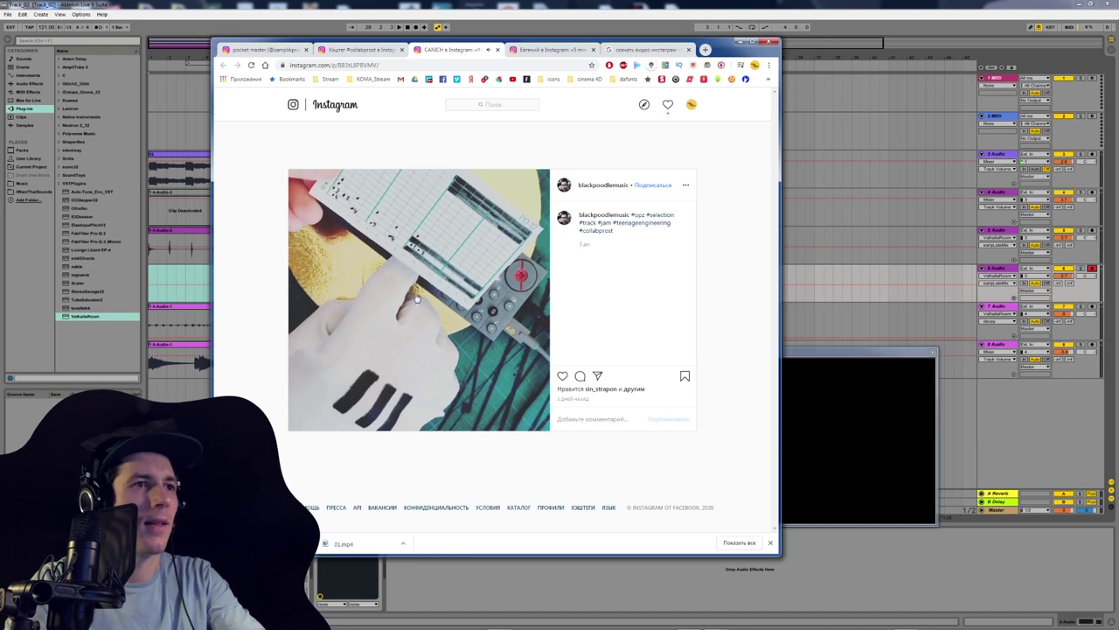
pyautogui.click(418, 322)
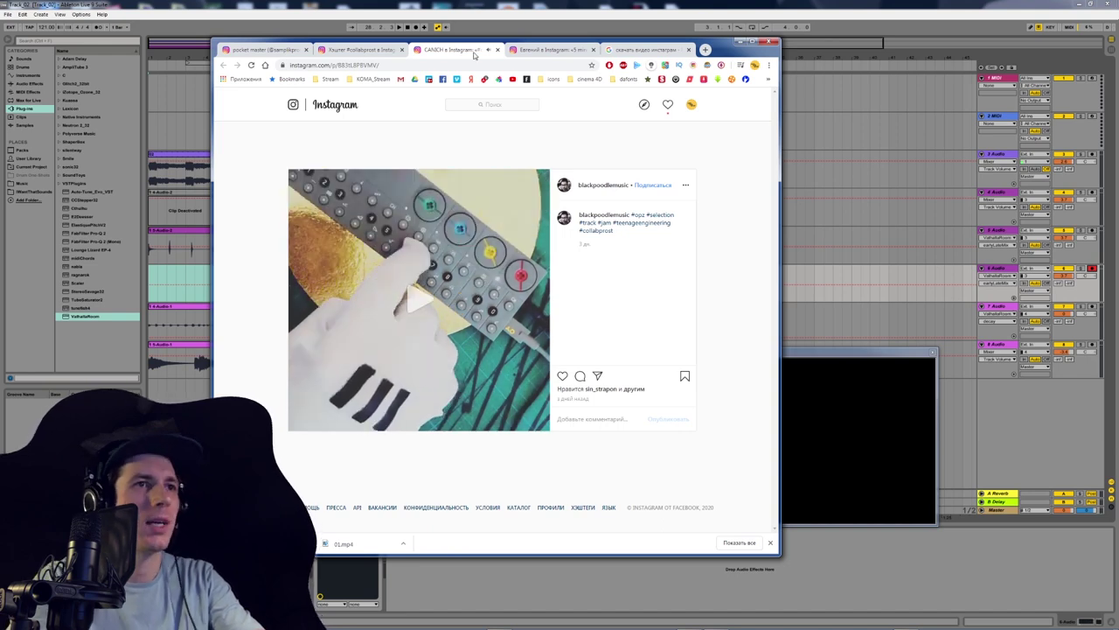
pyautogui.click(647, 49)
pyautogui.click(657, 49)
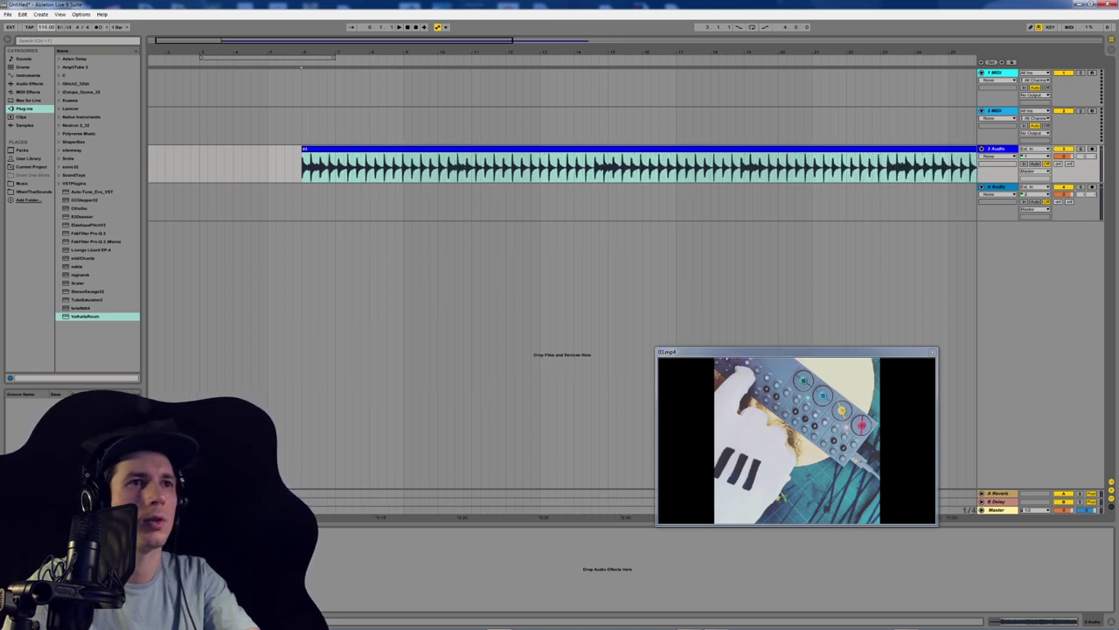
# Step: Match the project tempo to the imported 03 clip by playing it against the metronome, setting it to 107 BPM
pyautogui.moveTo(46, 27); pyautogui.dragTo(46, 27)
pyautogui.click(267, 171)
pyautogui.press('space')
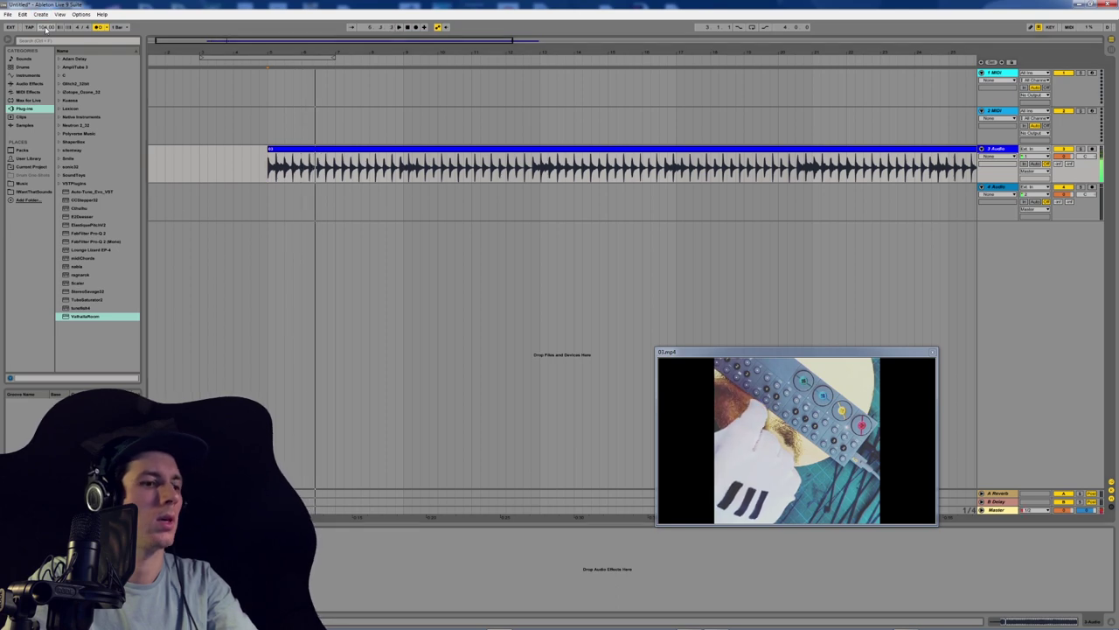
pyautogui.moveTo(46, 27); pyautogui.dragTo(46, 27)
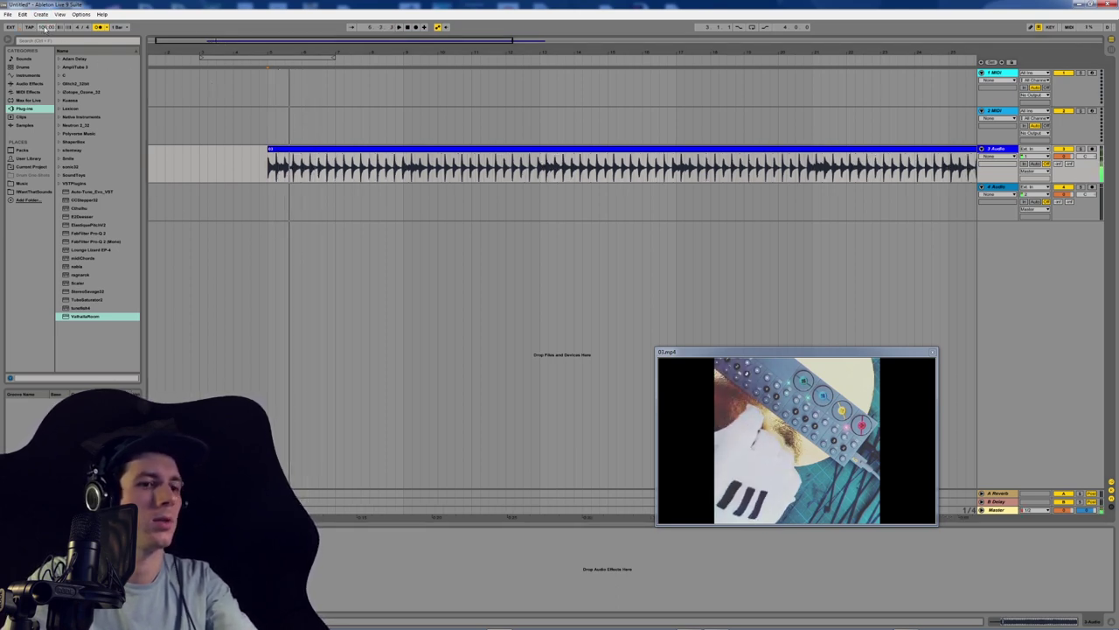
pyautogui.moveTo(46, 27); pyautogui.dragTo(46, 27)
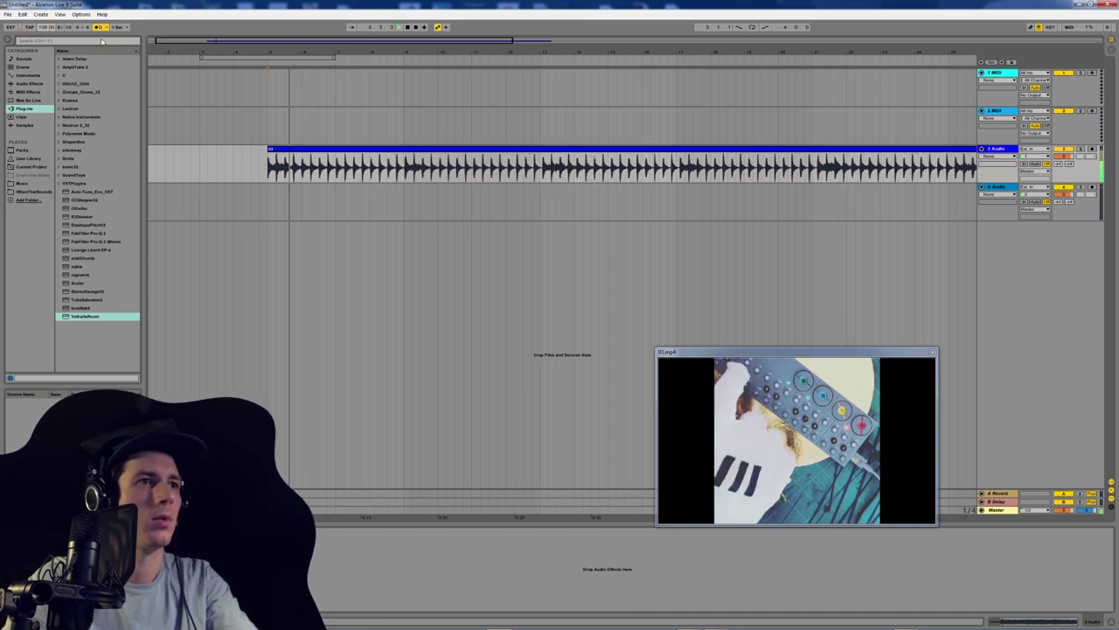
pyautogui.press('space')
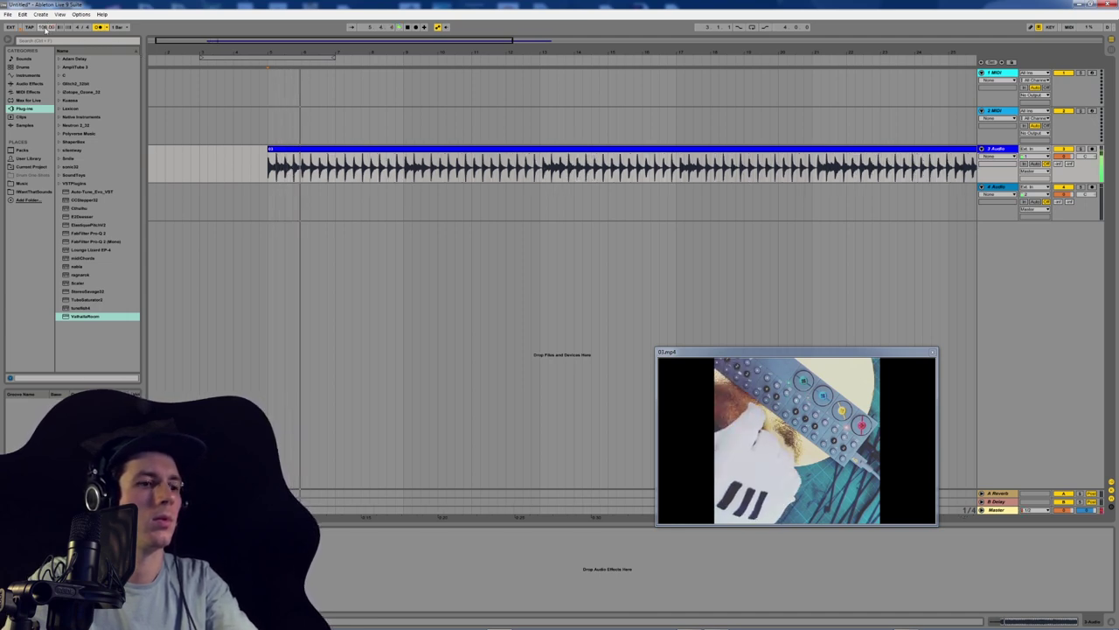
pyautogui.moveTo(46, 28); pyautogui.dragTo(48, 28)
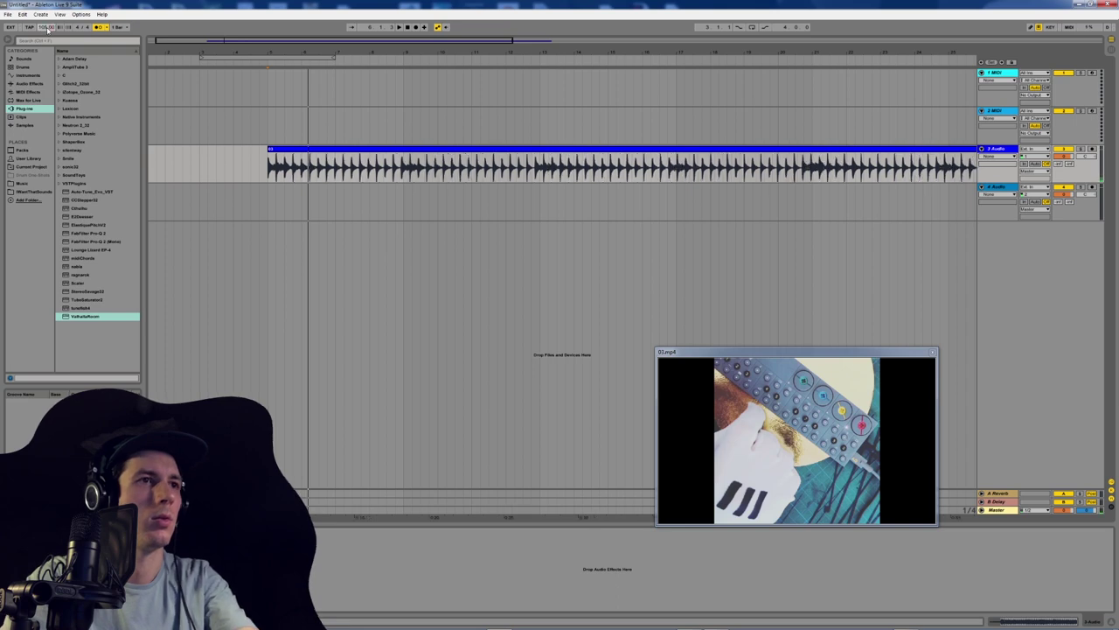
pyautogui.press('space')
pyautogui.press('space')
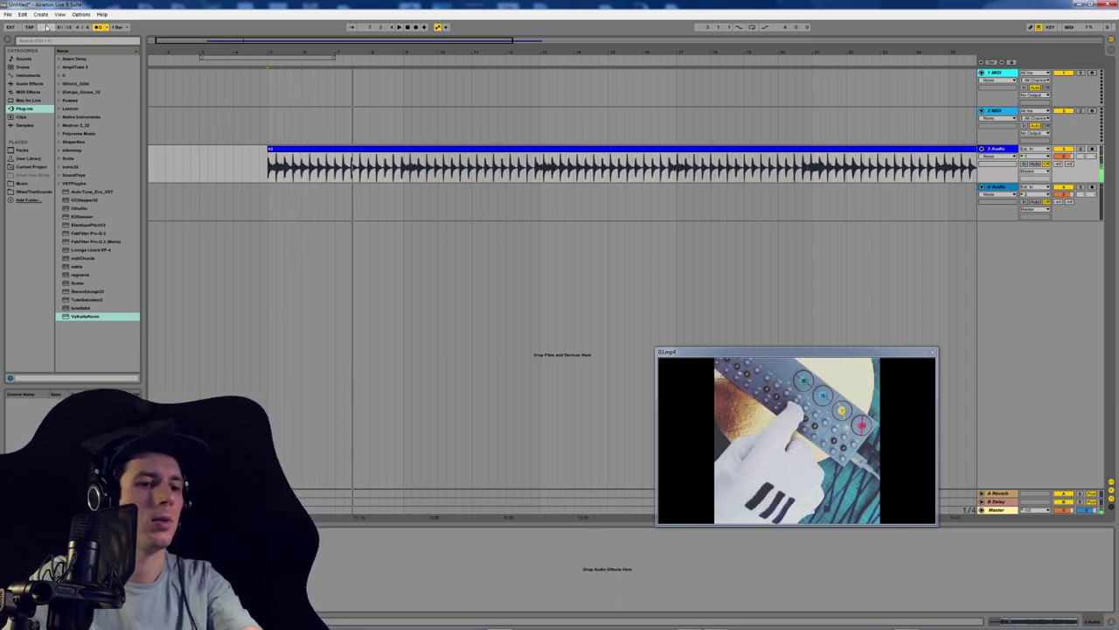
pyautogui.moveTo(50, 27); pyautogui.dragTo(51, 28)
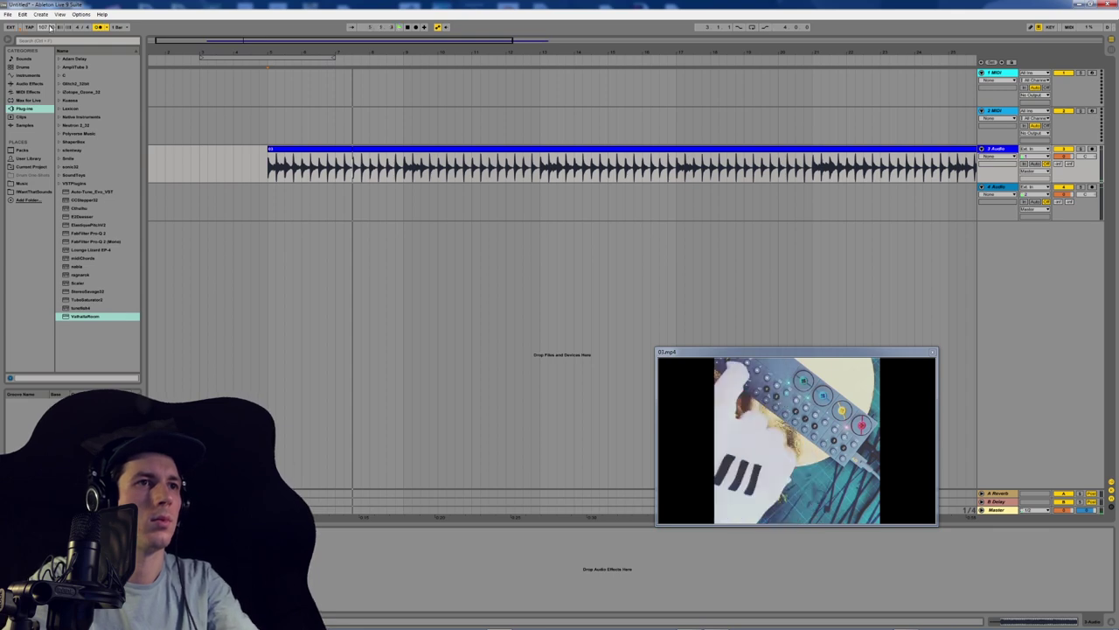
pyautogui.press('space')
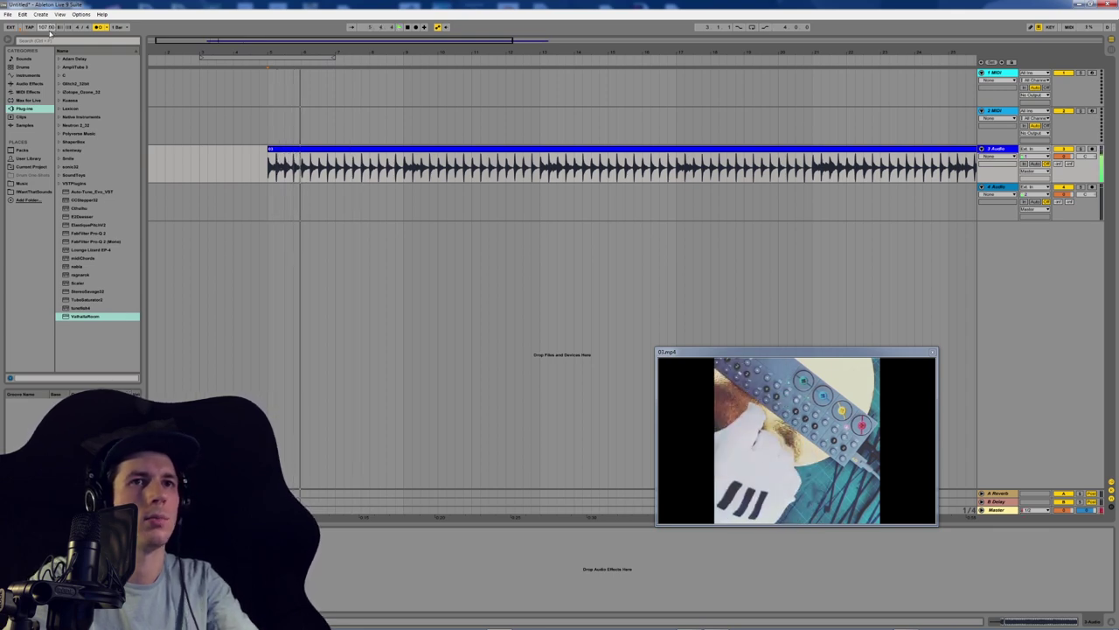
pyautogui.press('-')
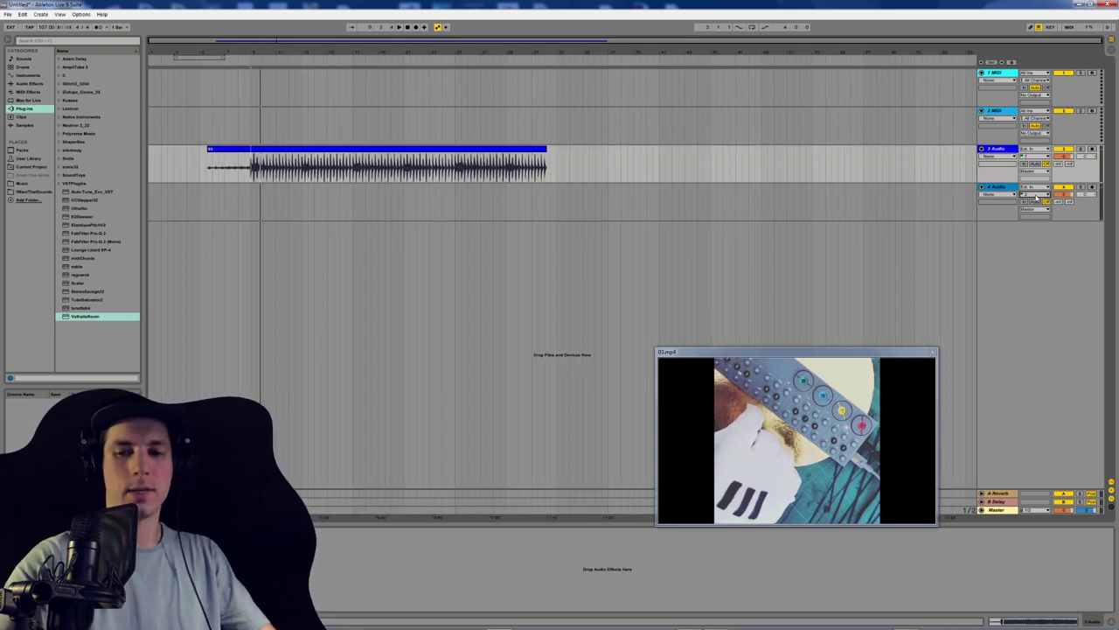
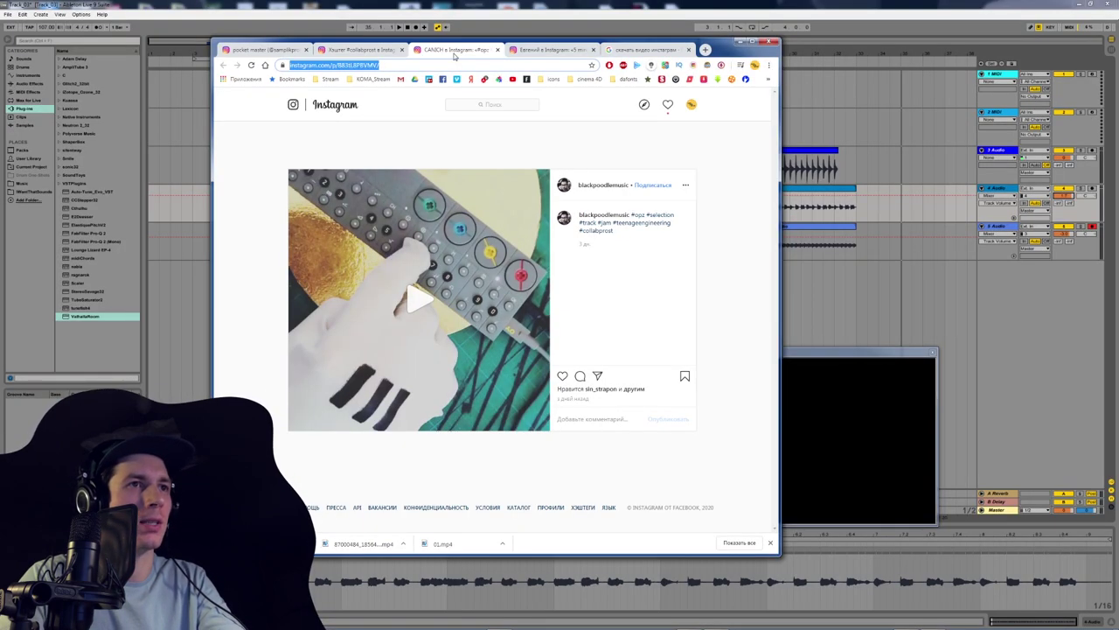
# Step: Close the used Instagram post and preview the cumbia OP-Z video and the pocket operator video with the red gamepad
pyautogui.hotkey('ctrl', 'w')
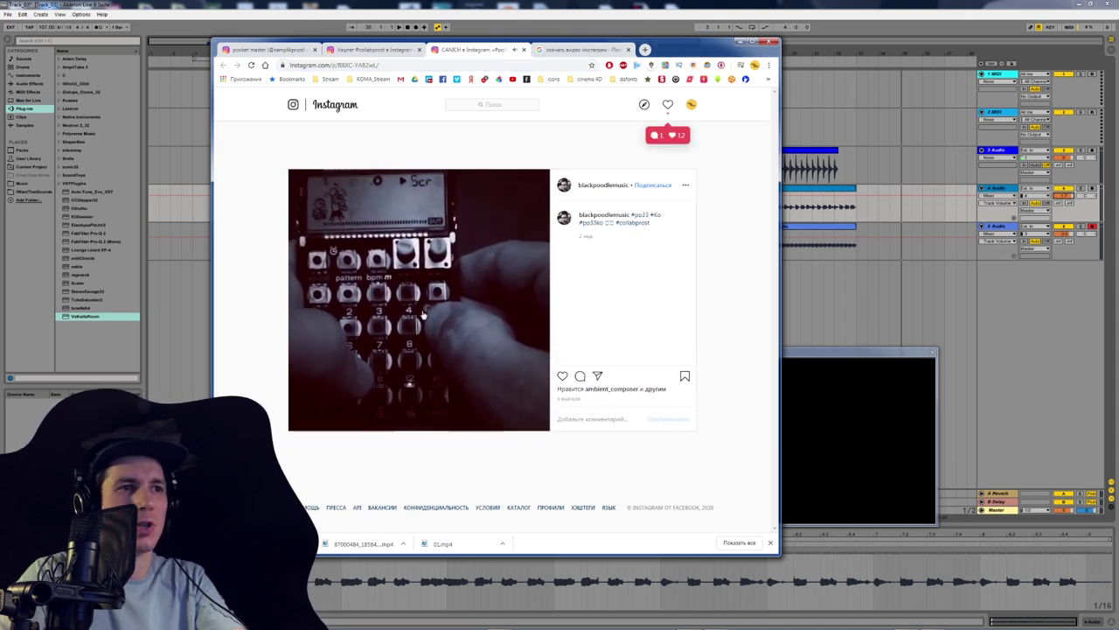
pyautogui.hotkey('alt', 'Left')
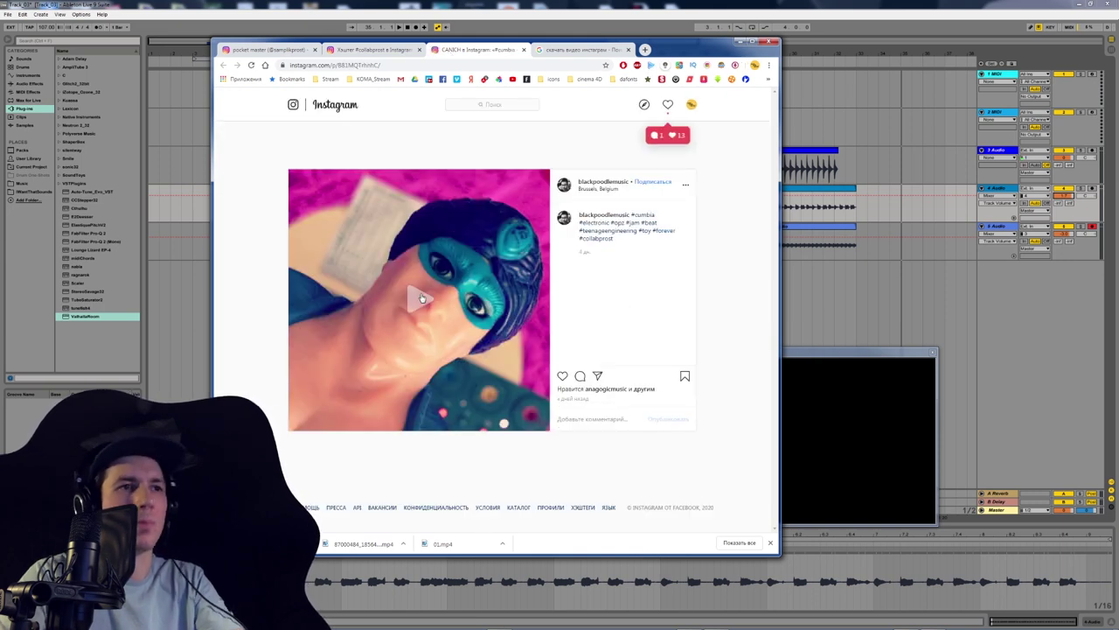
pyautogui.click(418, 300)
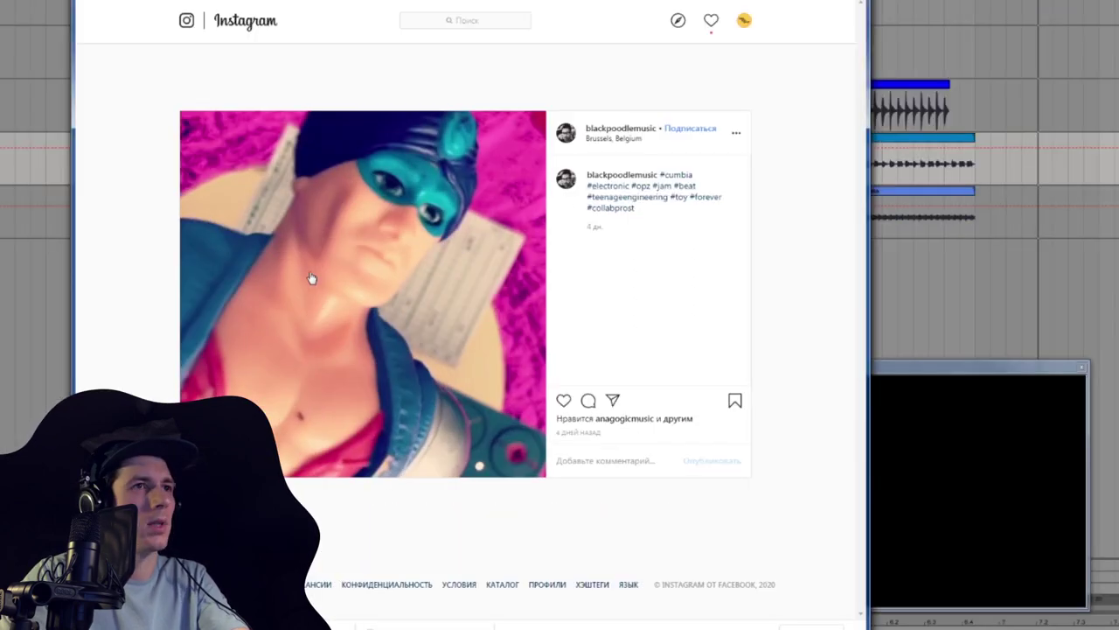
pyautogui.click(311, 278)
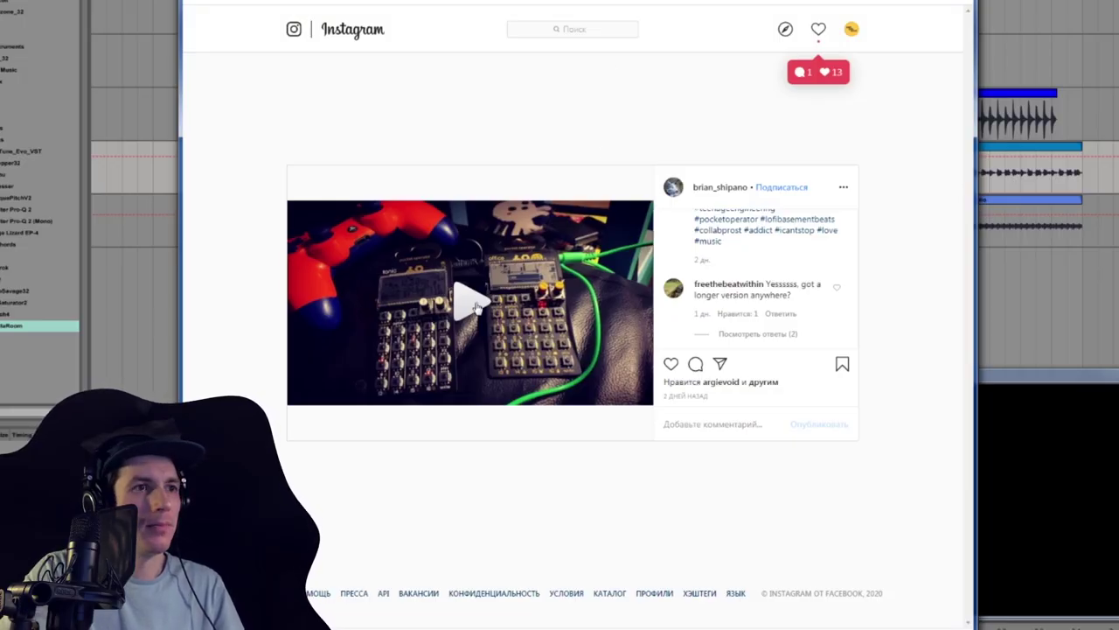
pyautogui.click(476, 306)
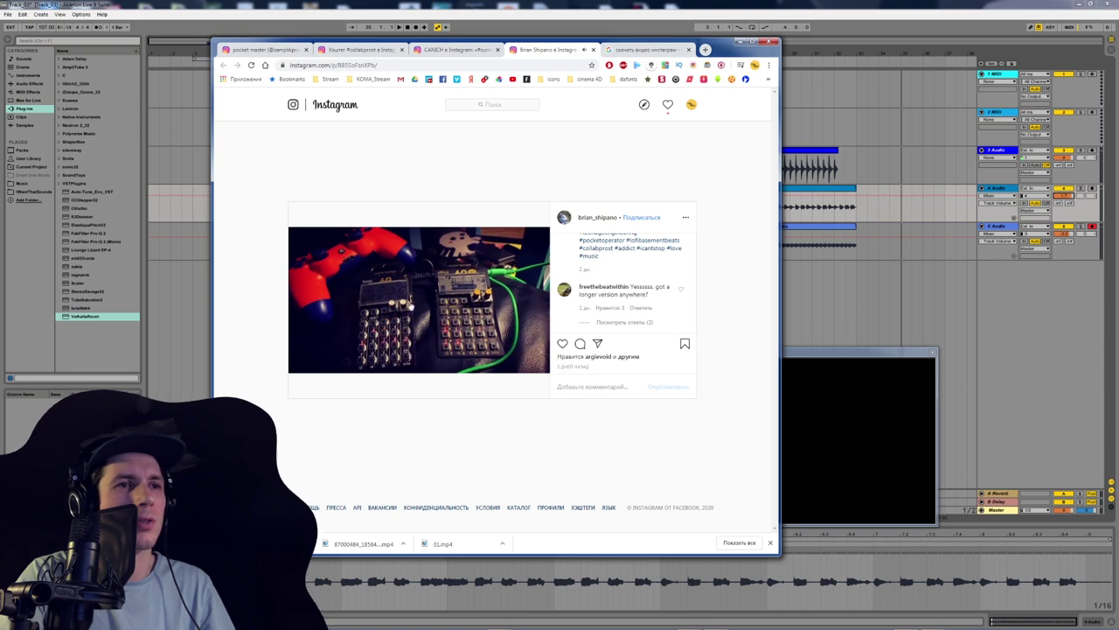
# Step: Open the toy squirrel and black-and-white pocket operator posts from the #collabprost hashtag page and preview their videos
pyautogui.hotkey('ctrl', '2')
pyautogui.middleClick(356, 328)
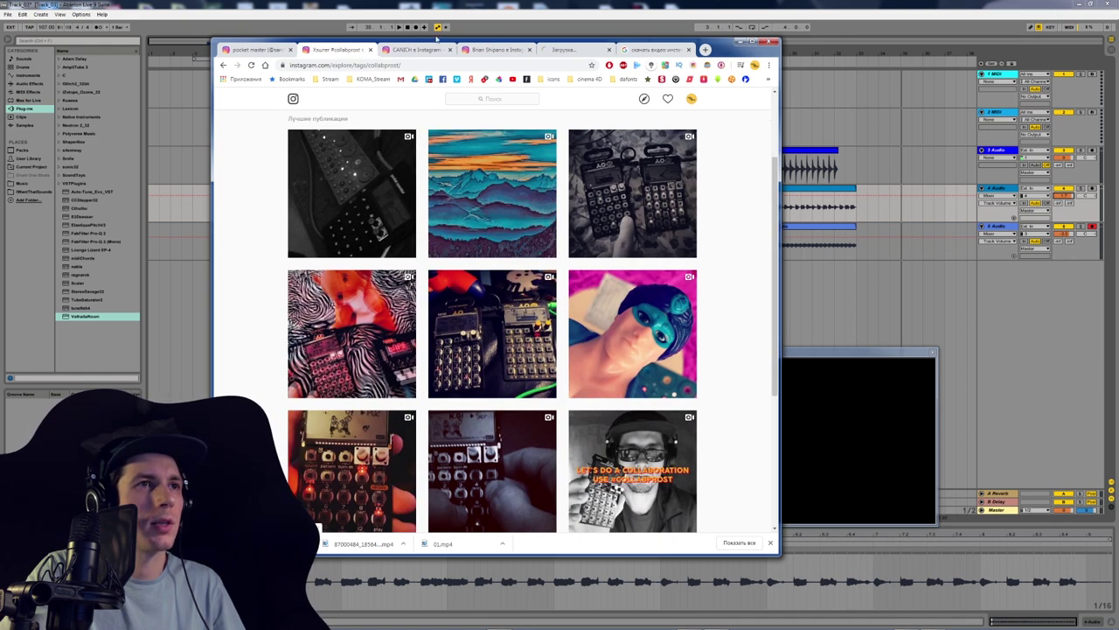
pyautogui.click(573, 49)
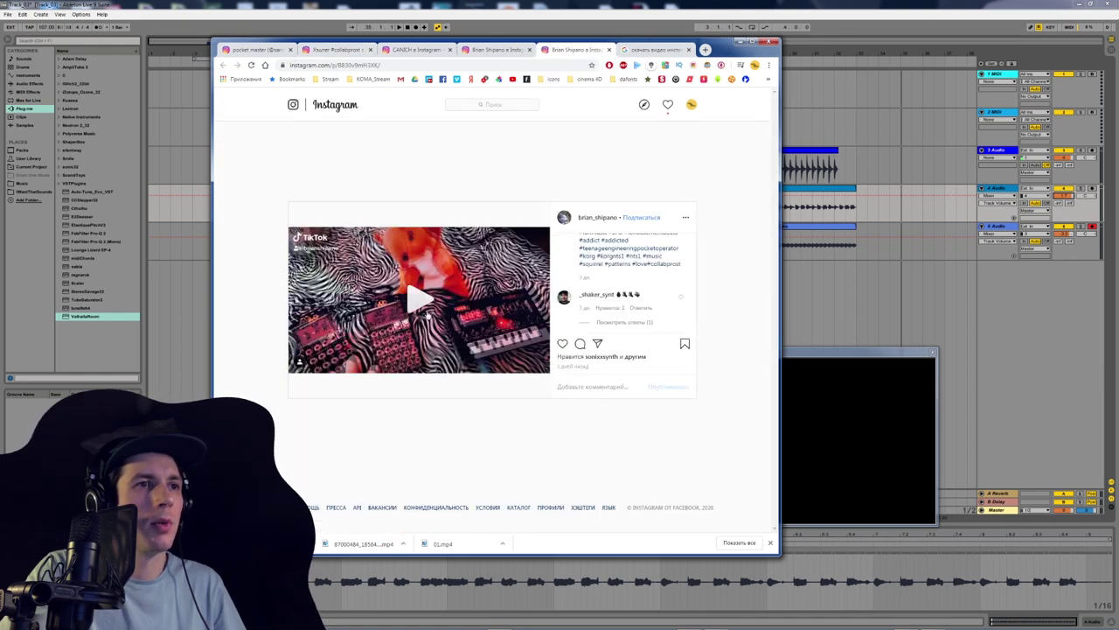
pyautogui.click(508, 322)
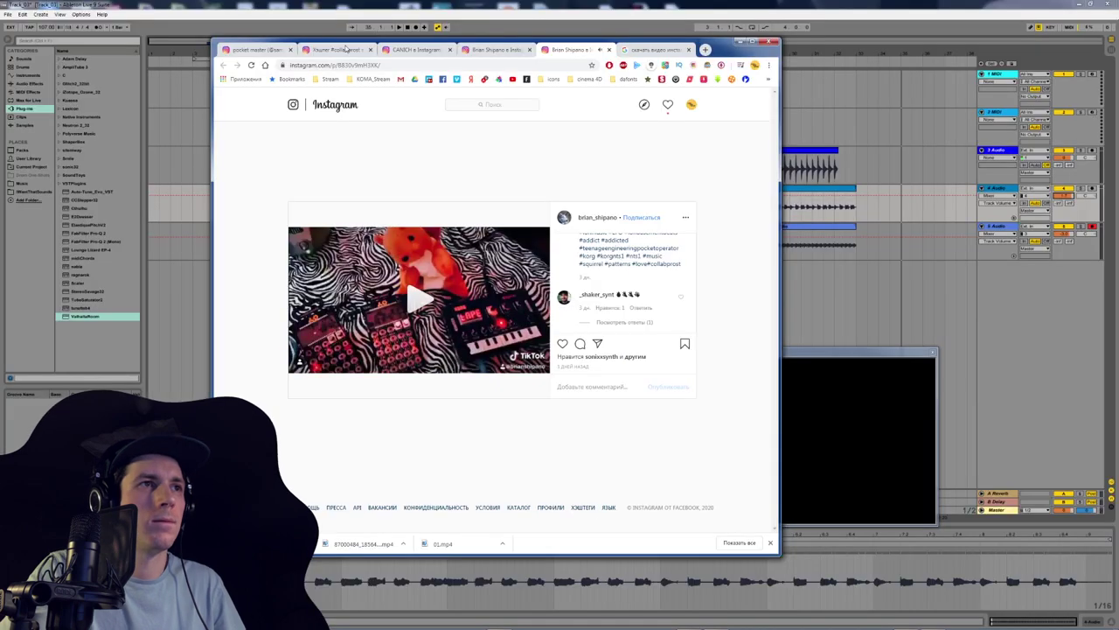
pyautogui.hotkey('alt', 'Left')
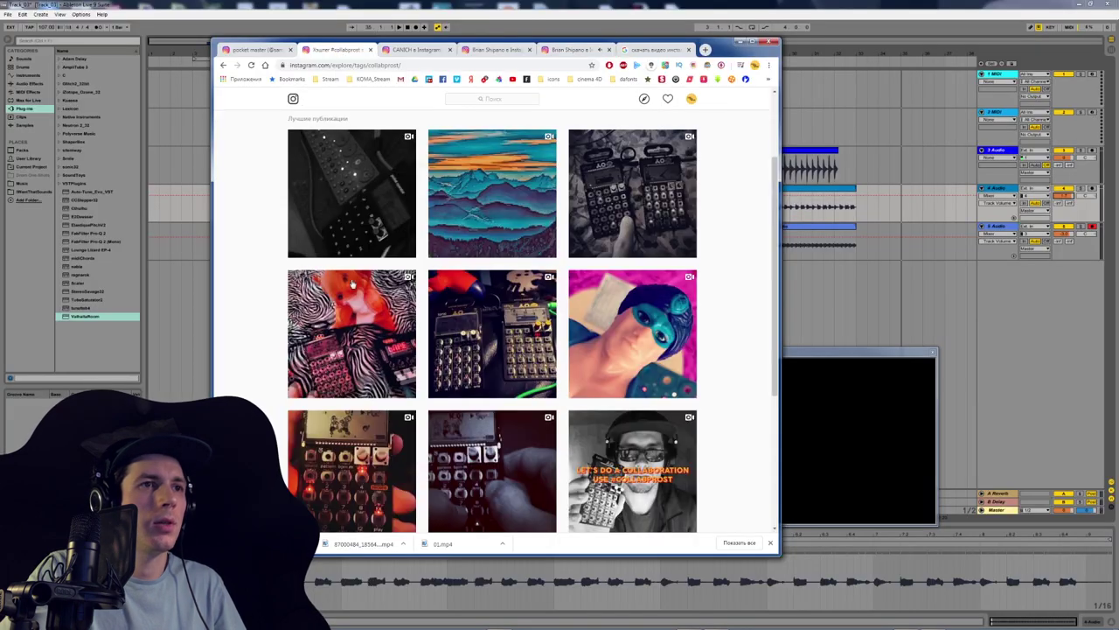
pyautogui.click(632, 193)
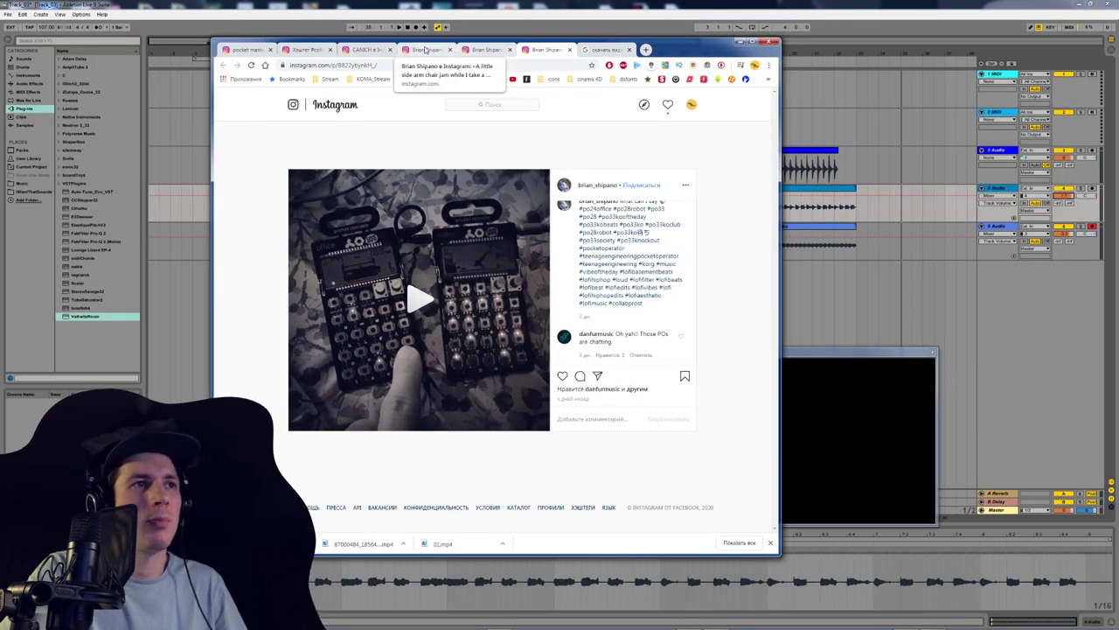
# Step: Return to the pocket operator post with the red gamepad and replay its video
pyautogui.click(426, 50)
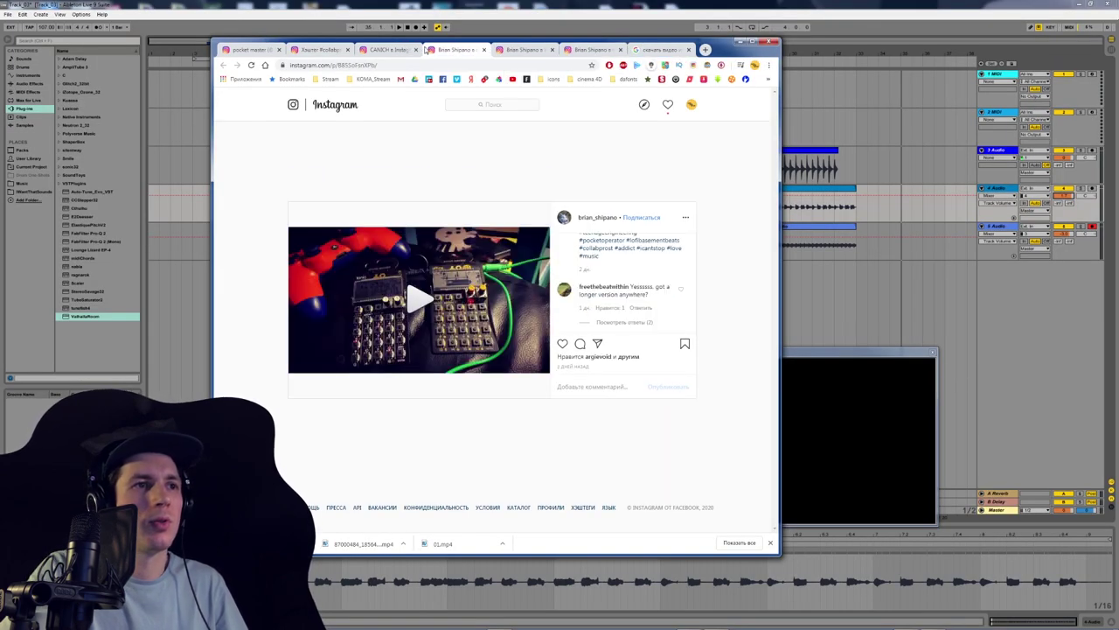
pyautogui.click(418, 302)
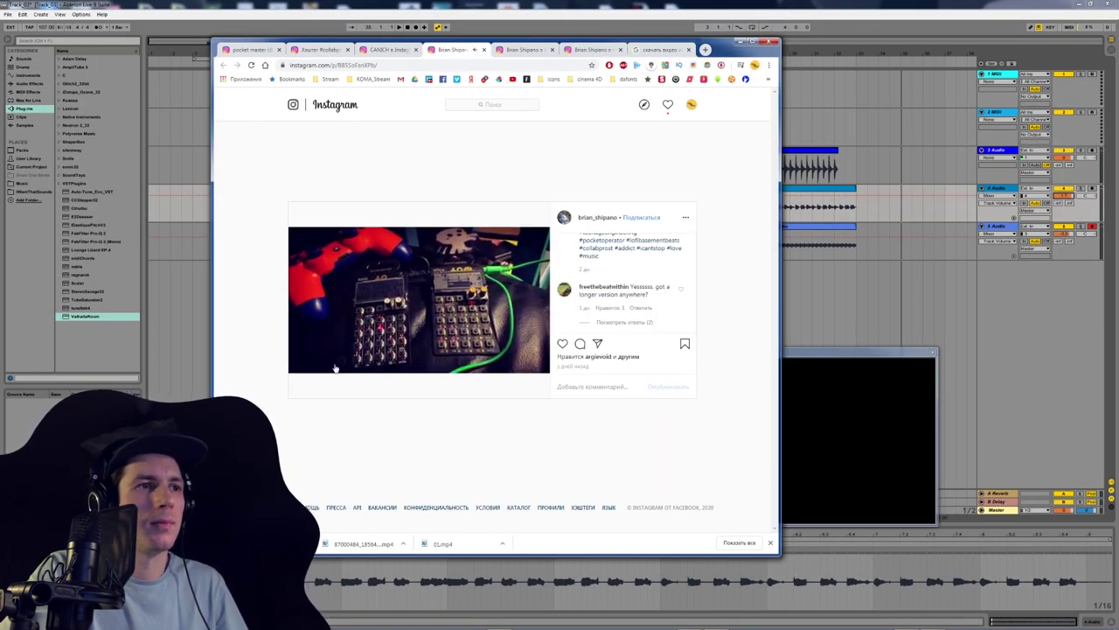
pyautogui.click(398, 301)
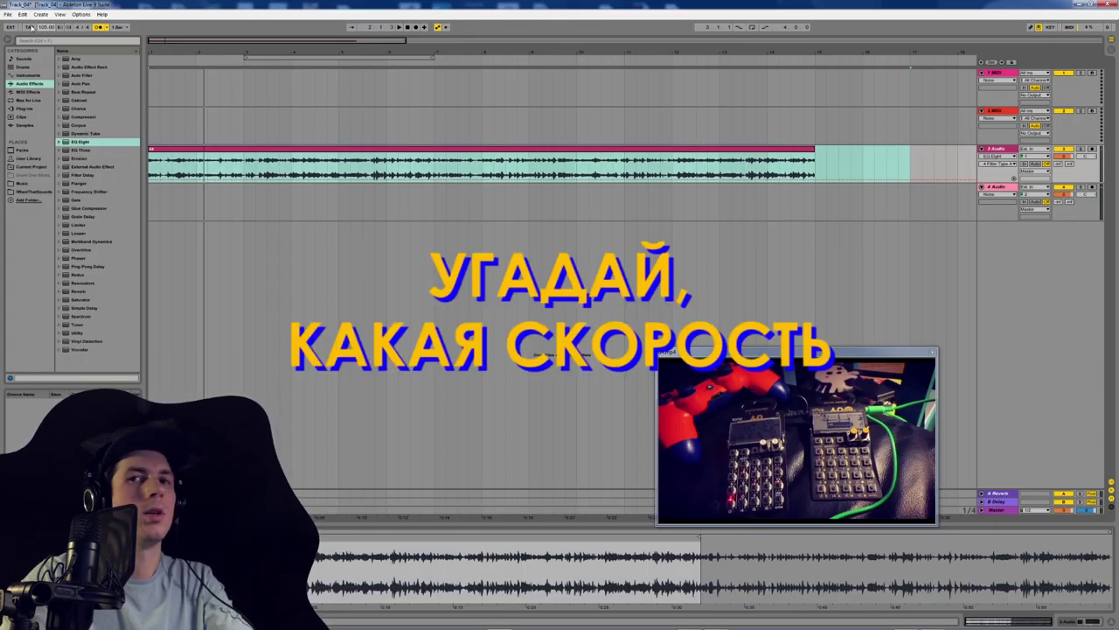
# Step: Tap the tempo of the 04 clip, play it with the metronome and set the tempo to 124 BPM
pyautogui.click(29, 27)
pyautogui.click(29, 27)
pyautogui.click(28, 27)
pyautogui.click(29, 27)
pyautogui.click(29, 27)
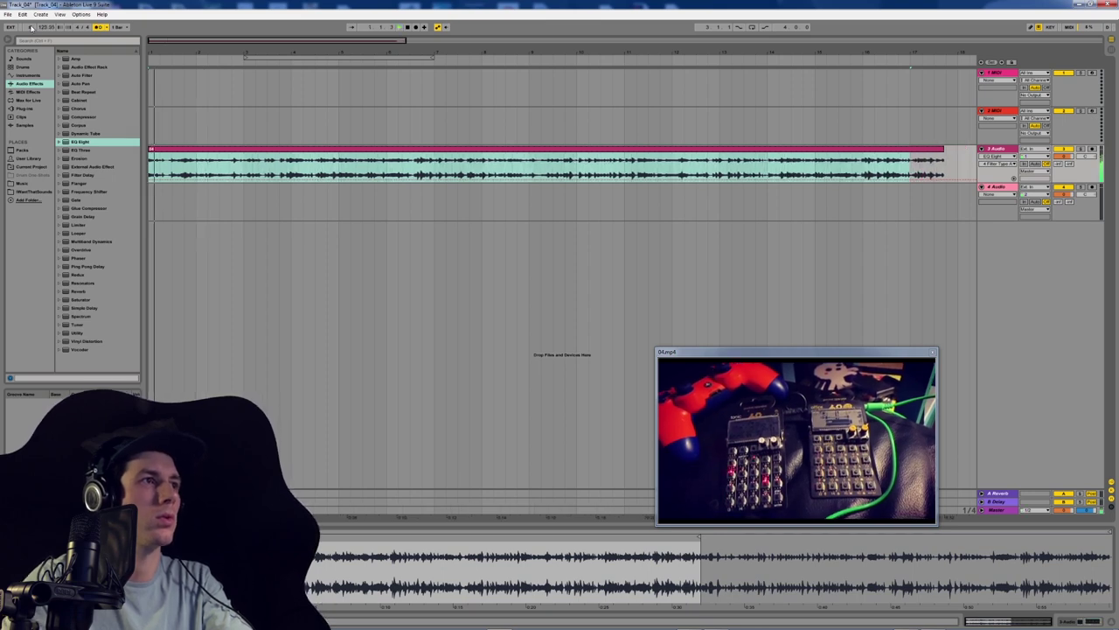
pyautogui.press('space')
pyautogui.moveTo(50, 27); pyautogui.dragTo(50, 39)
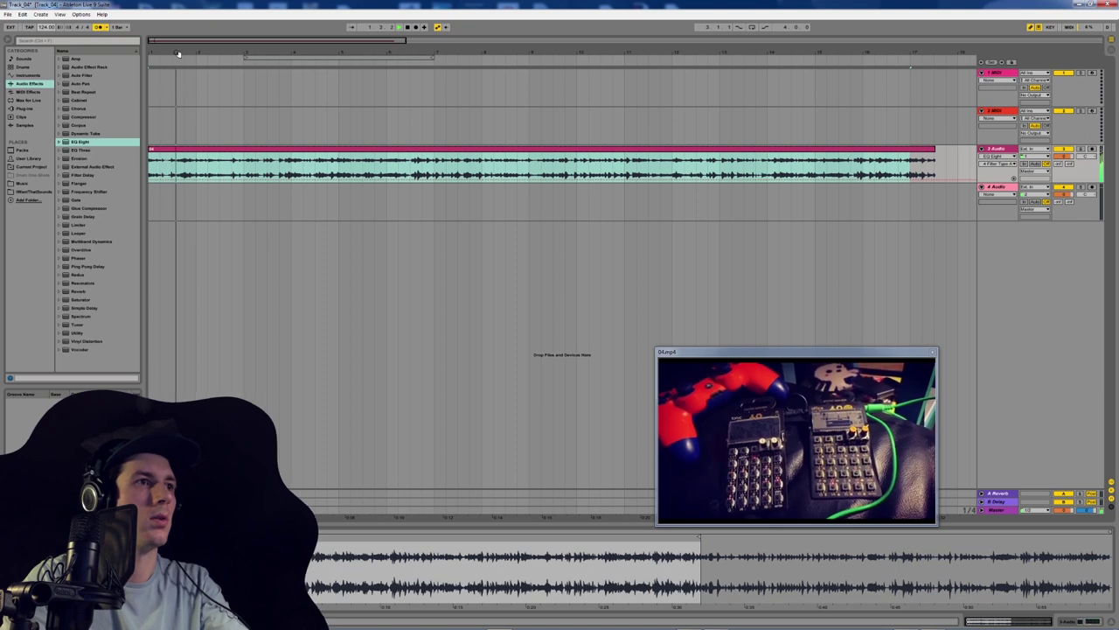
# Step: Place the start of the 04 clip at bar 2 and readjust the tempo, playing it against the metronome
pyautogui.moveTo(180, 49); pyautogui.dragTo(220, 154)
pyautogui.moveTo(229, 43); pyautogui.dragTo(229, 61)
pyautogui.click(48, 28)
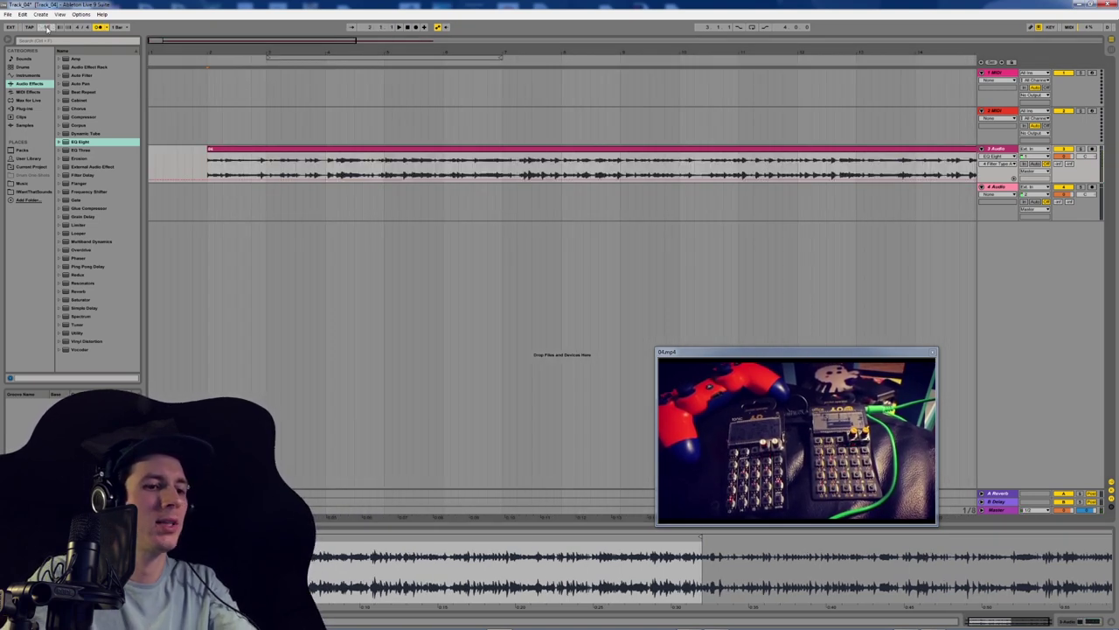
pyautogui.press('space')
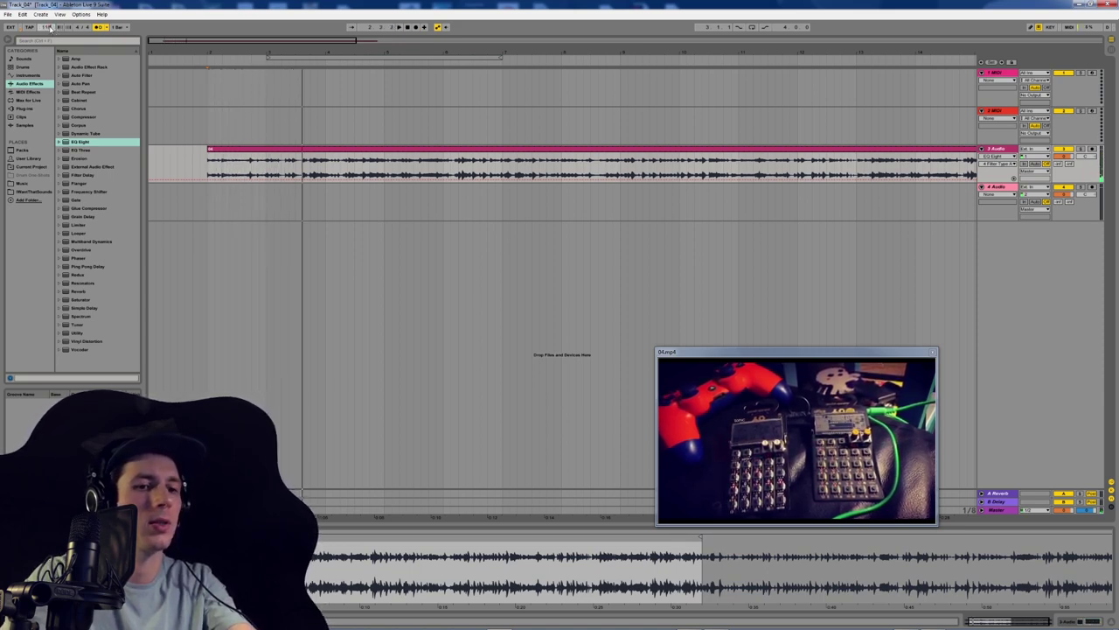
pyautogui.press('space')
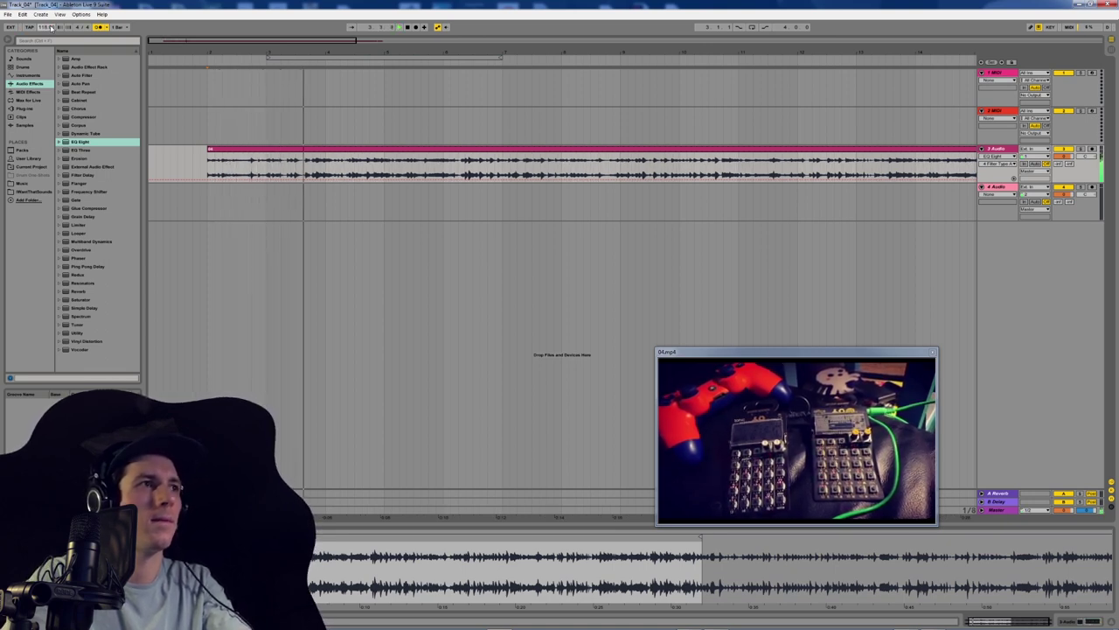
pyautogui.press('space')
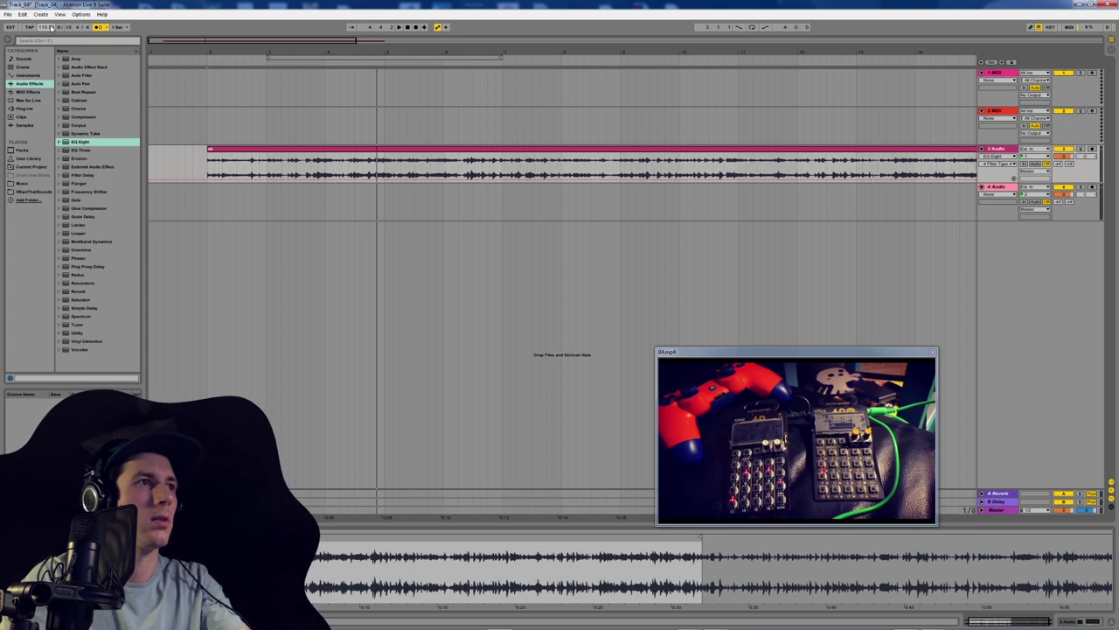
pyautogui.press('space')
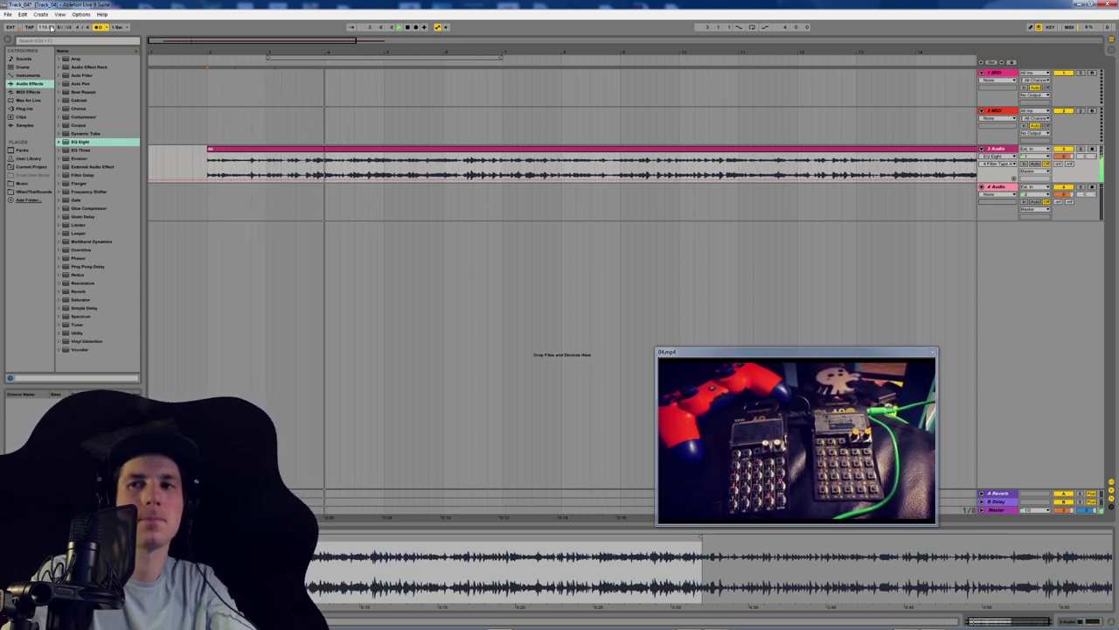
# Step: Record a beat part on the fourth audio track, starting at the beginning of the 04 clip
pyautogui.press('space')
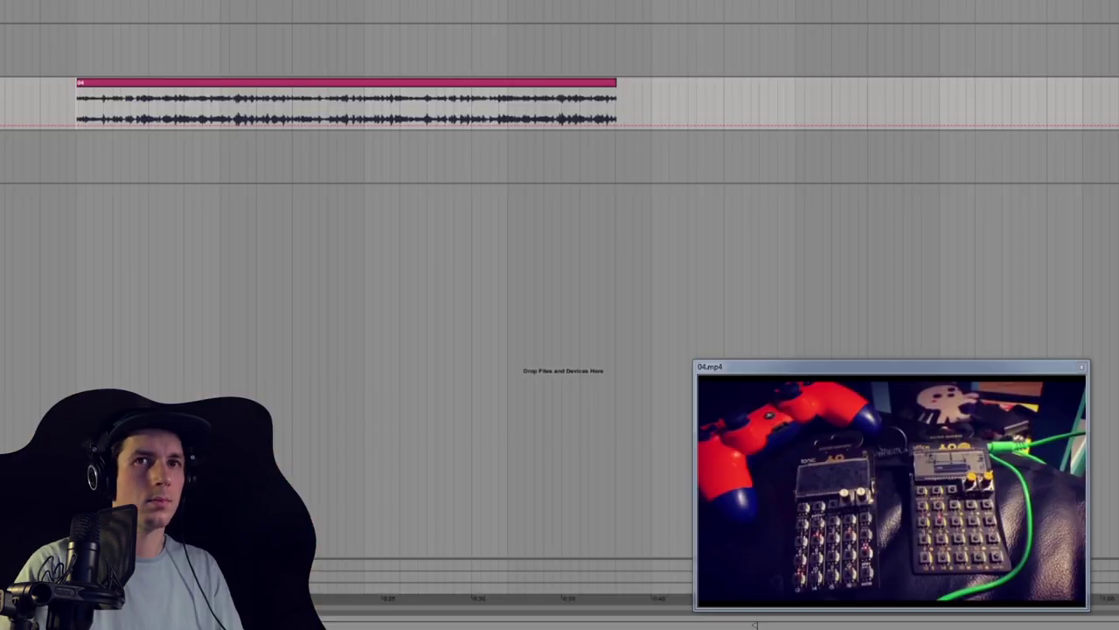
pyautogui.hotkey('ctrl', 't')
pyautogui.press('F9')
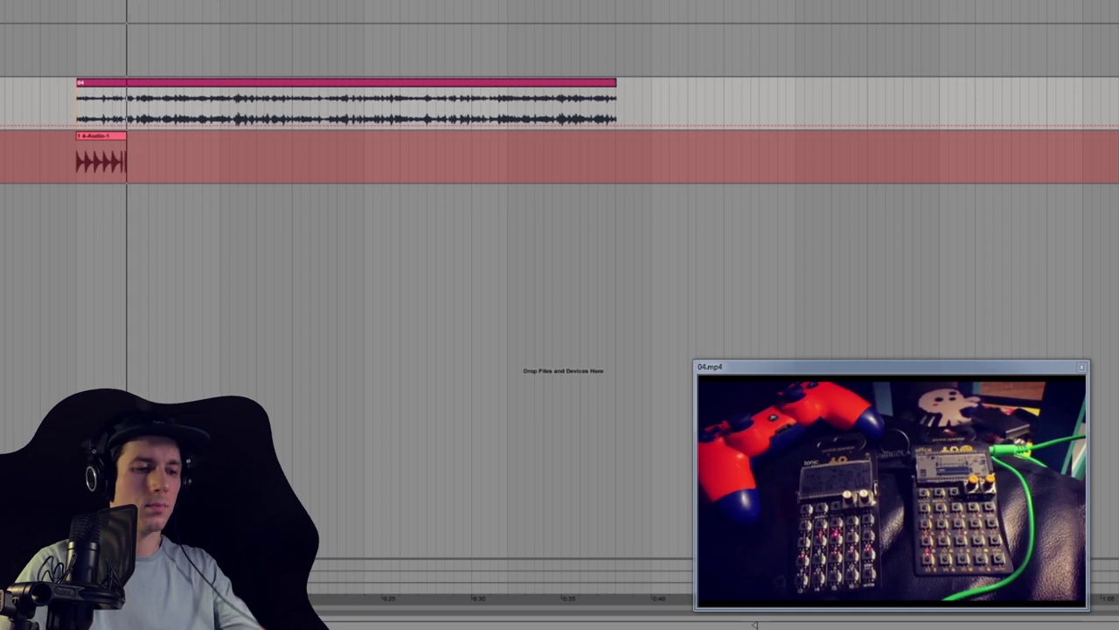
pyautogui.press('space')
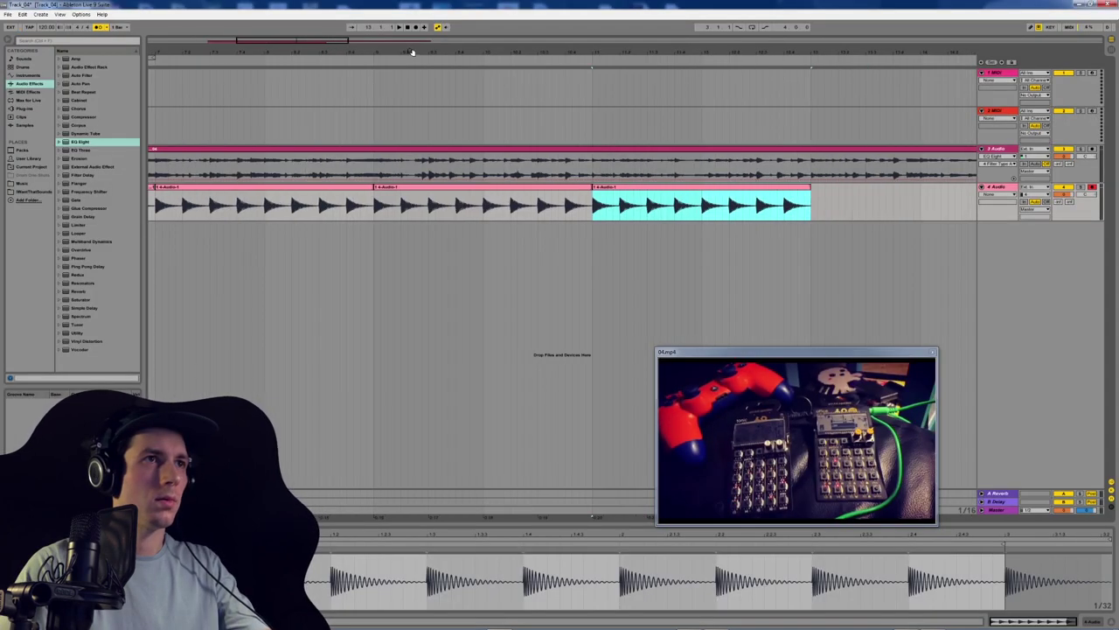
# Step: Duplicate the recorded beat loop on track 4 until it covers the full length of the 04 clip
pyautogui.moveTo(412, 50)
pyautogui.mouseDown()
pyautogui.moveTo(402, 37)
pyautogui.moveTo(398, 53)
pyautogui.mouseUp()
pyautogui.hotkey('ctrl', 'd')
pyautogui.hotkey('ctrl', 'd')
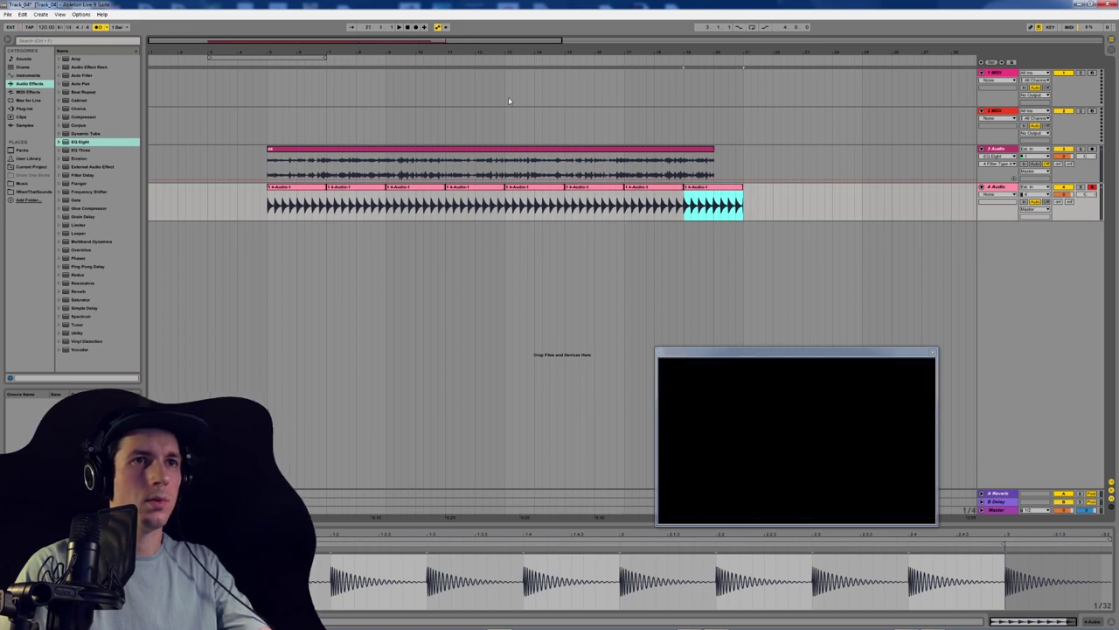
# Step: Add a fifth audio track, turn off the running recording and arm the new track
pyautogui.hotkey('ctrl', 't')
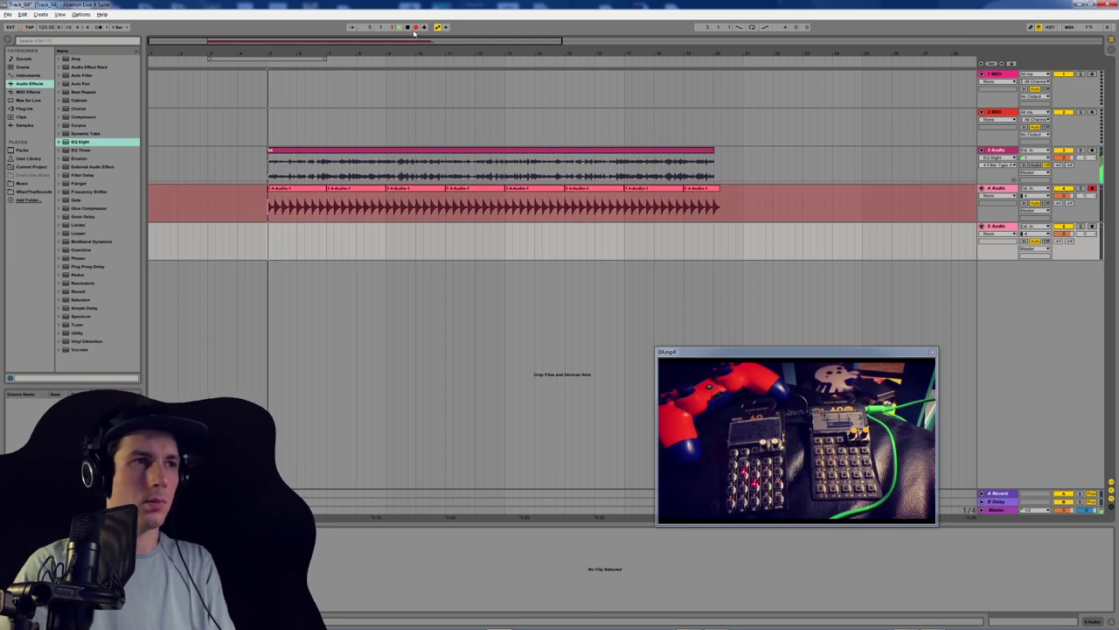
pyautogui.click(415, 28)
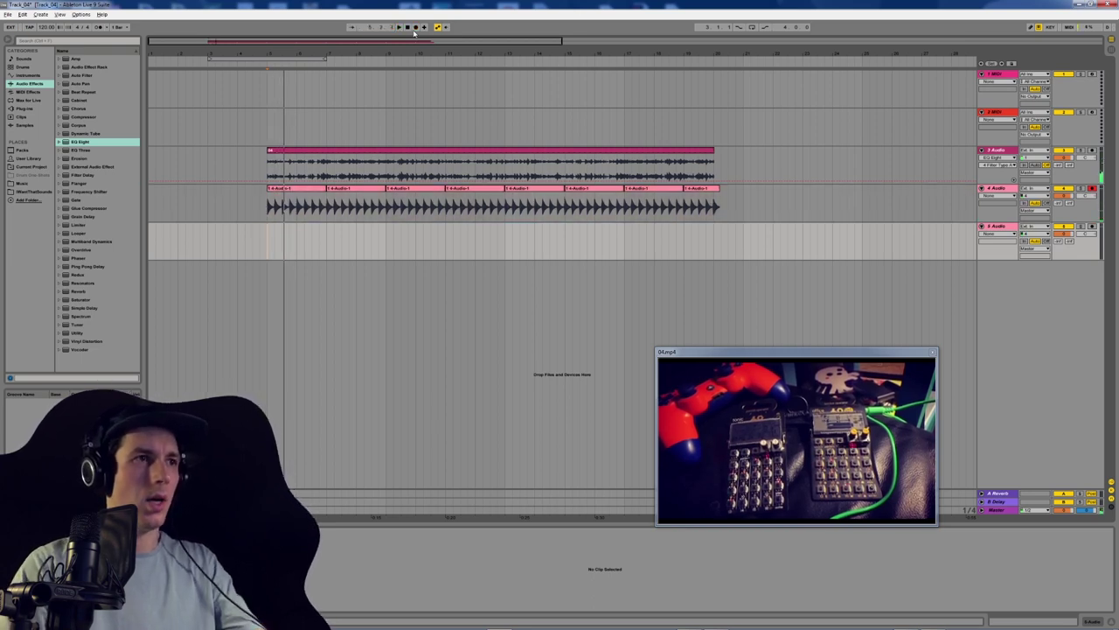
pyautogui.click(1091, 227)
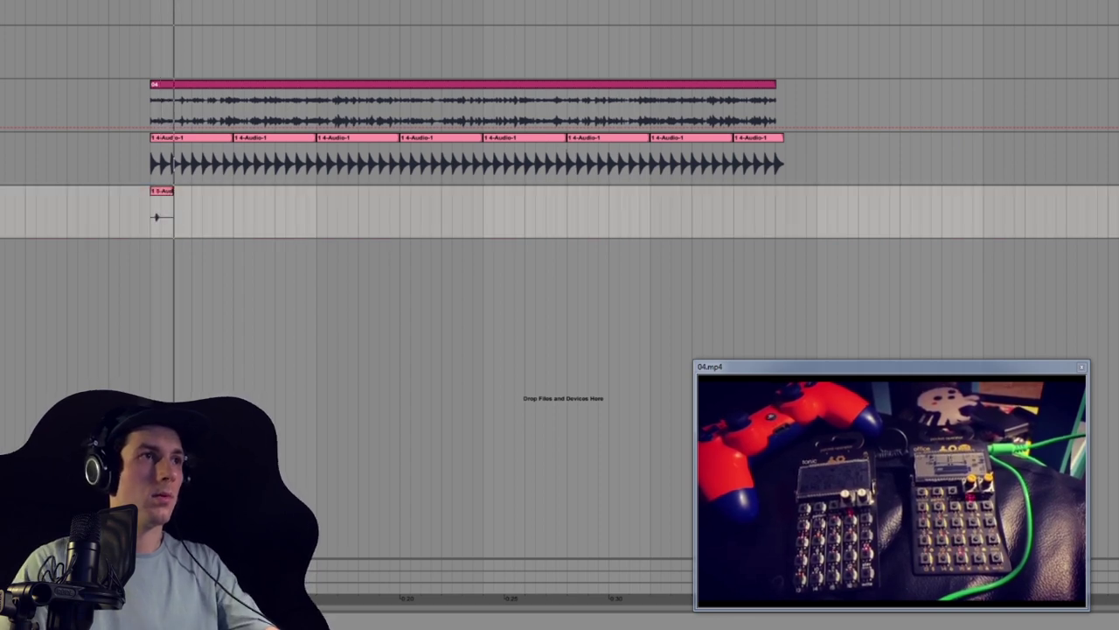
# Step: Select the first beat of the hit recorded on track 5 and duplicate it repeatedly to build a steady offbeat pattern
pyautogui.press('+')
pyautogui.press('+')
pyautogui.press('+')
pyautogui.moveTo(128, 192); pyautogui.dragTo(151, 225)
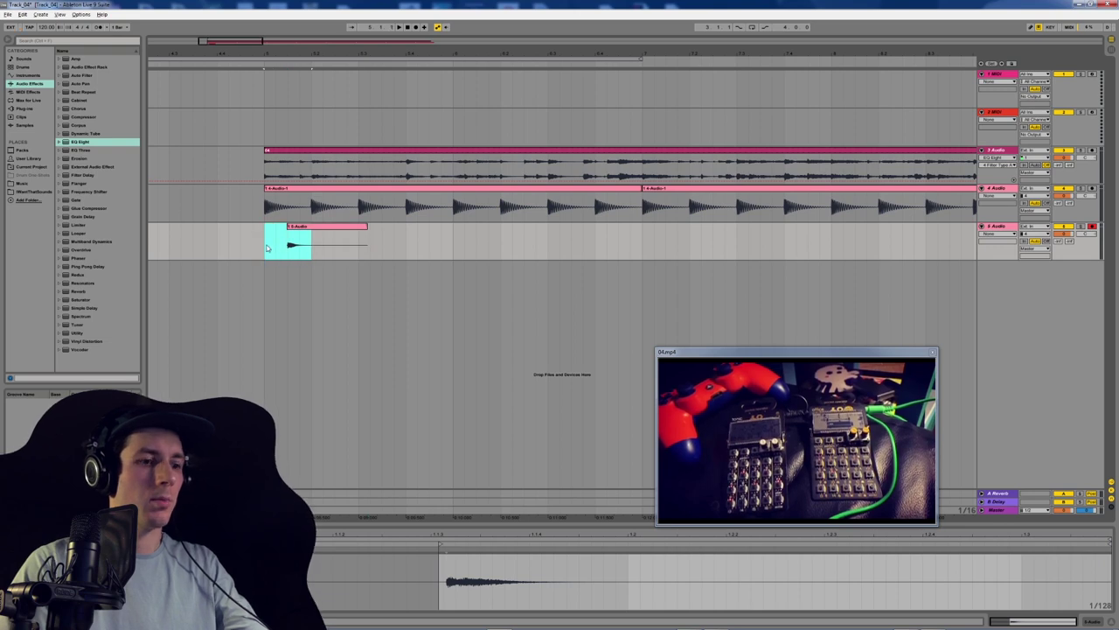
pyautogui.hotkey('ctrl', 'd')
pyautogui.hotkey('ctrl', 'd')
pyautogui.hotkey('ctrl', 'd')
pyautogui.hotkey('ctrl', 'd')
pyautogui.hotkey('ctrl', 'd')
pyautogui.hotkey('ctrl', 'd')
pyautogui.hotkey('ctrl', 'd')
pyautogui.hotkey('ctrl', 'd')
pyautogui.hotkey('ctrl', 'd')
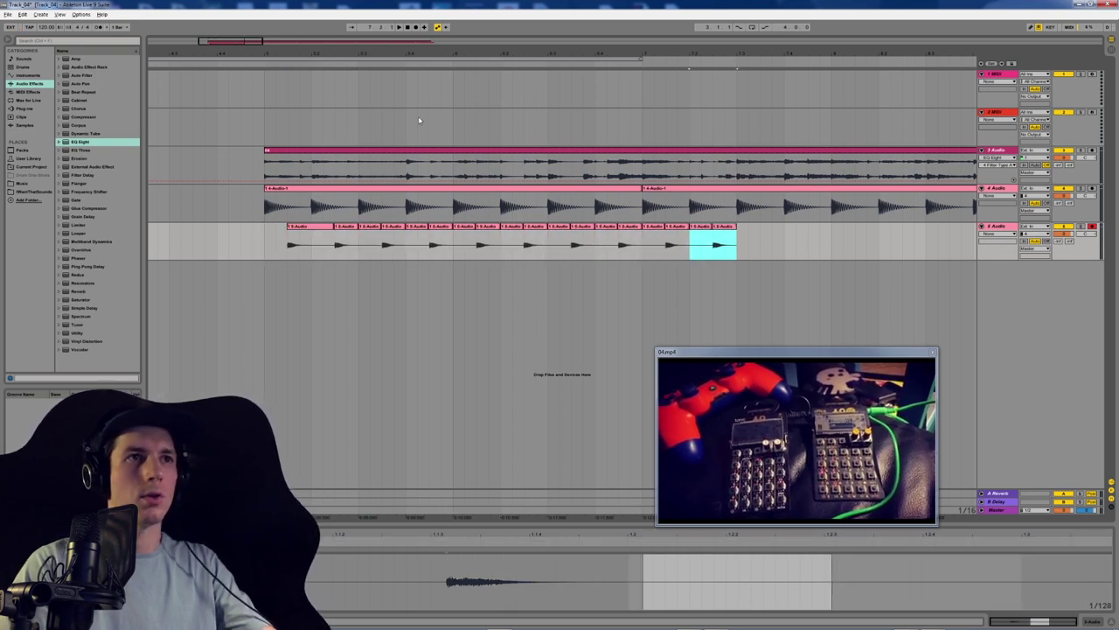
pyautogui.scroll(-3, 476, 51)
pyautogui.hotkey('ctrl', 'd')
pyautogui.hotkey('ctrl', 'd')
pyautogui.hotkey('ctrl', 'd')
pyautogui.hotkey('ctrl', 'd')
pyautogui.hotkey('ctrl', 'd')
pyautogui.hotkey('ctrl', 'd')
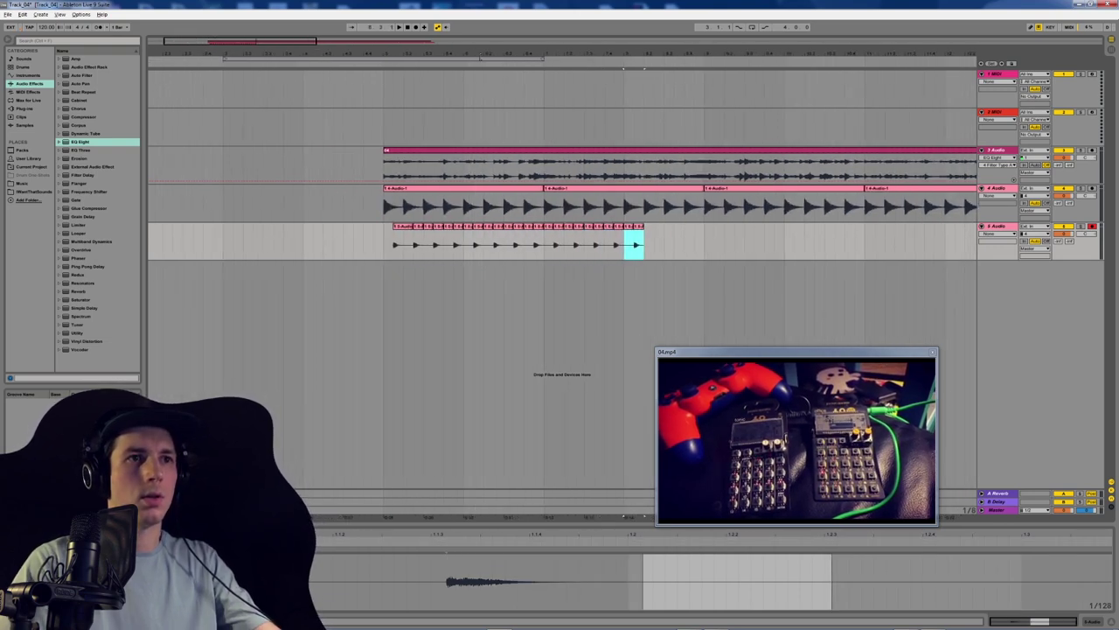
pyautogui.moveTo(482, 54); pyautogui.dragTo(324, 54)
pyautogui.hotkey('ctrl', 'd')
pyautogui.hotkey('ctrl', 'd')
pyautogui.hotkey('ctrl', 'd')
pyautogui.hotkey('ctrl', 'd')
pyautogui.hotkey('ctrl', 'd')
pyautogui.hotkey('ctrl', 'd')
pyautogui.hotkey('ctrl', 'd')
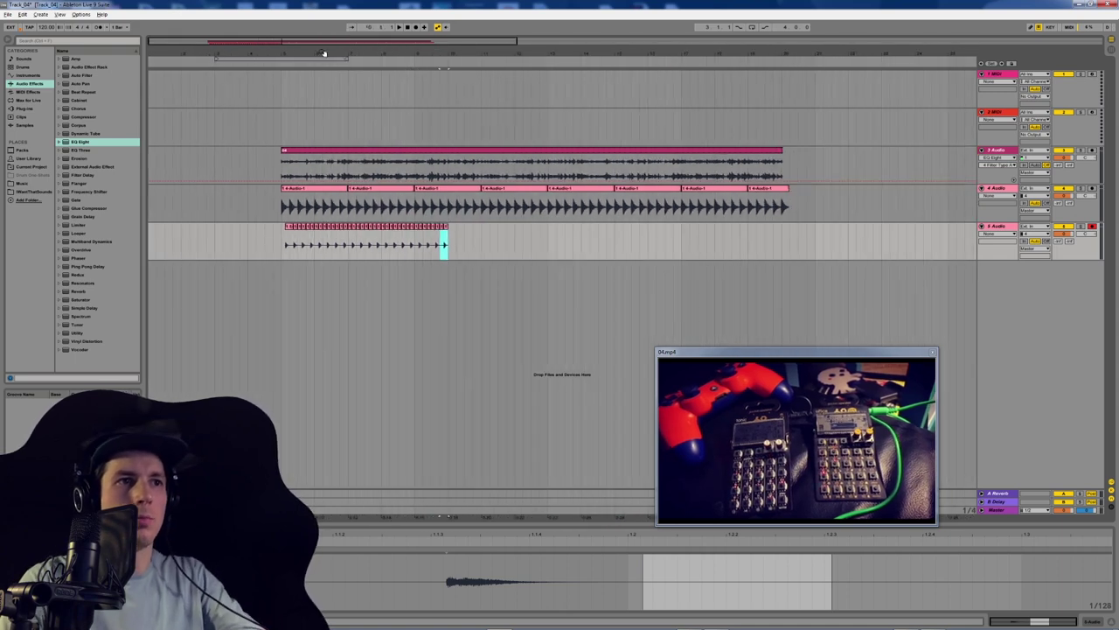
pyautogui.hotkey('ctrl', 'd')
pyautogui.hotkey('ctrl', 'd')
pyautogui.hotkey('ctrl', 'd')
# Step: Duplicate the first six bars of track 5's pattern to fill the length of the 04 clip, and play the arrangement
pyautogui.moveTo(482, 251); pyautogui.dragTo(282, 249)
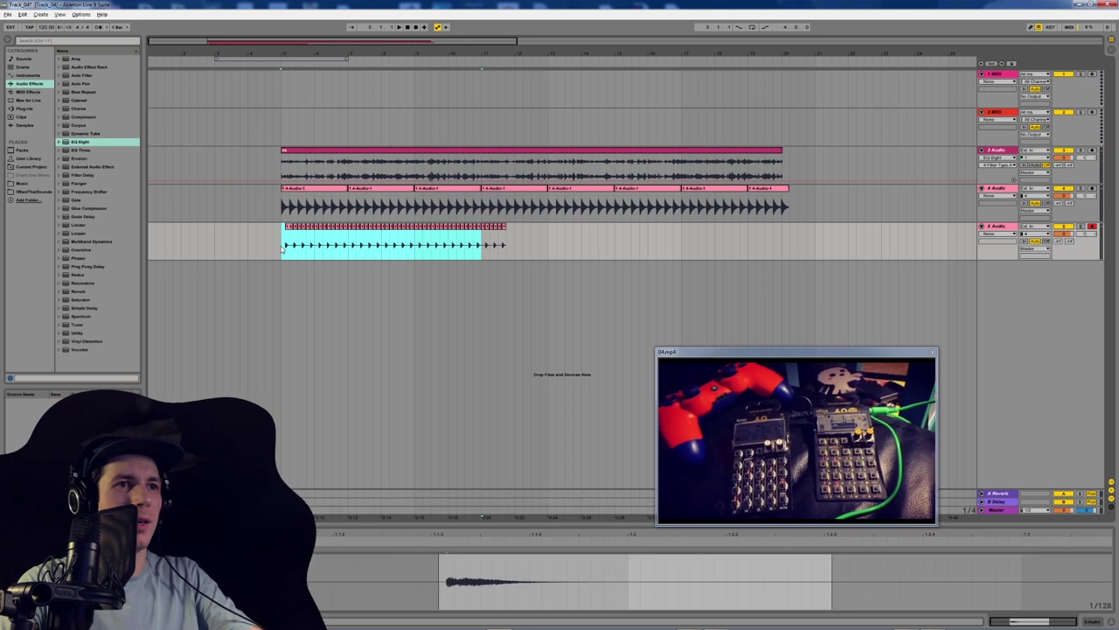
pyautogui.hotkey('ctrl', 'd')
pyautogui.hotkey('ctrl', 'd')
pyautogui.press('space')
pyautogui.click(362, 240)
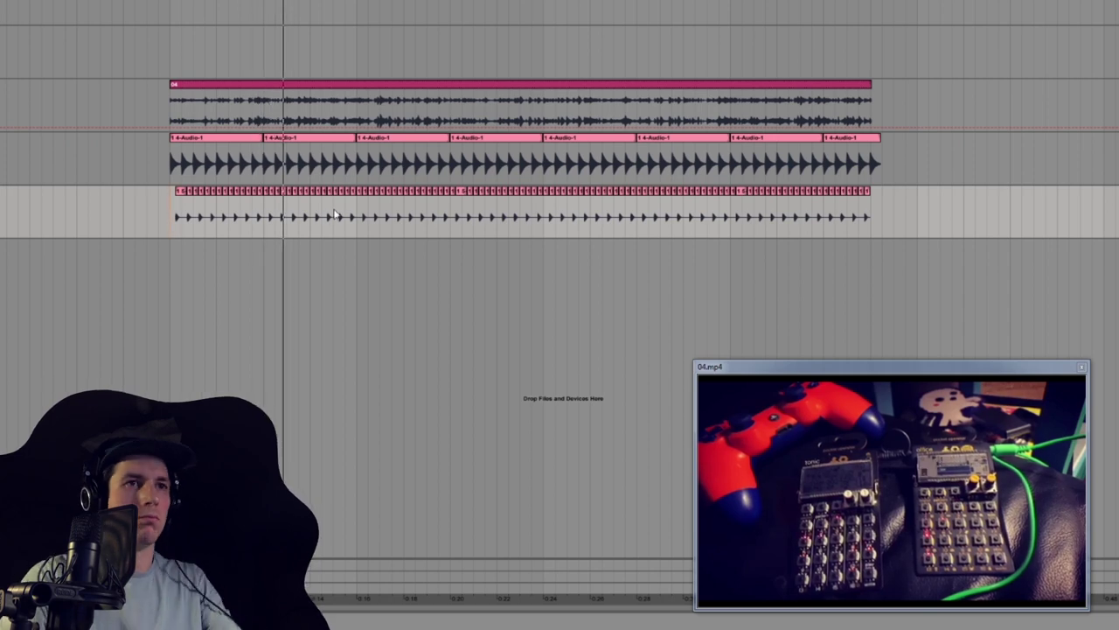
# Step: Play the mix with StereoSavage on the 04 track at a width of 1.10 and close the plug-in window
pyautogui.click(1093, 104)
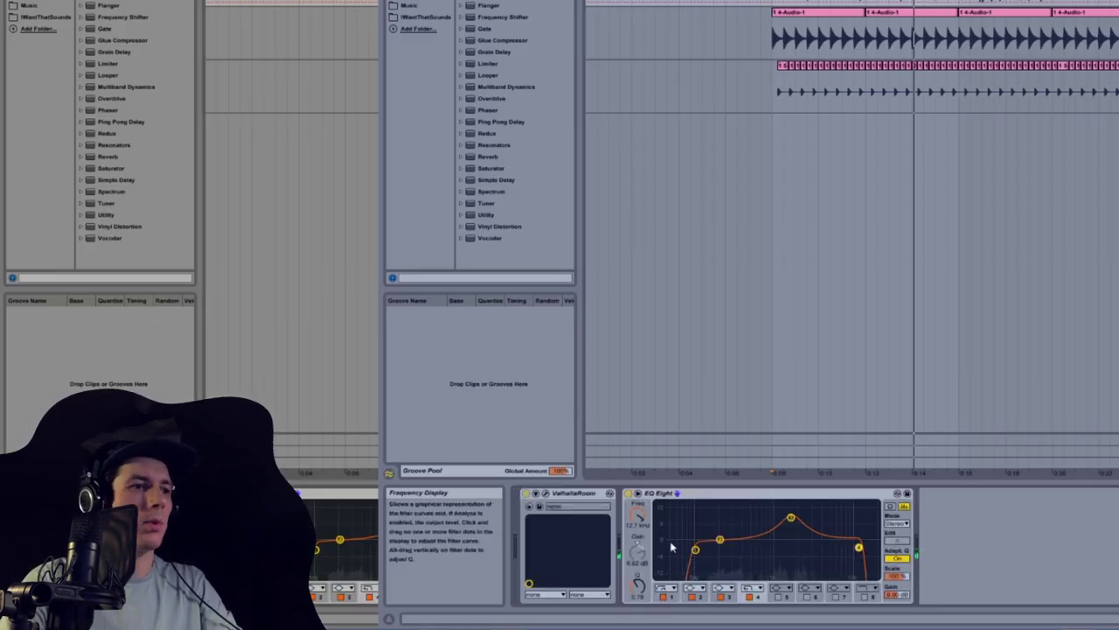
pyautogui.press('space')
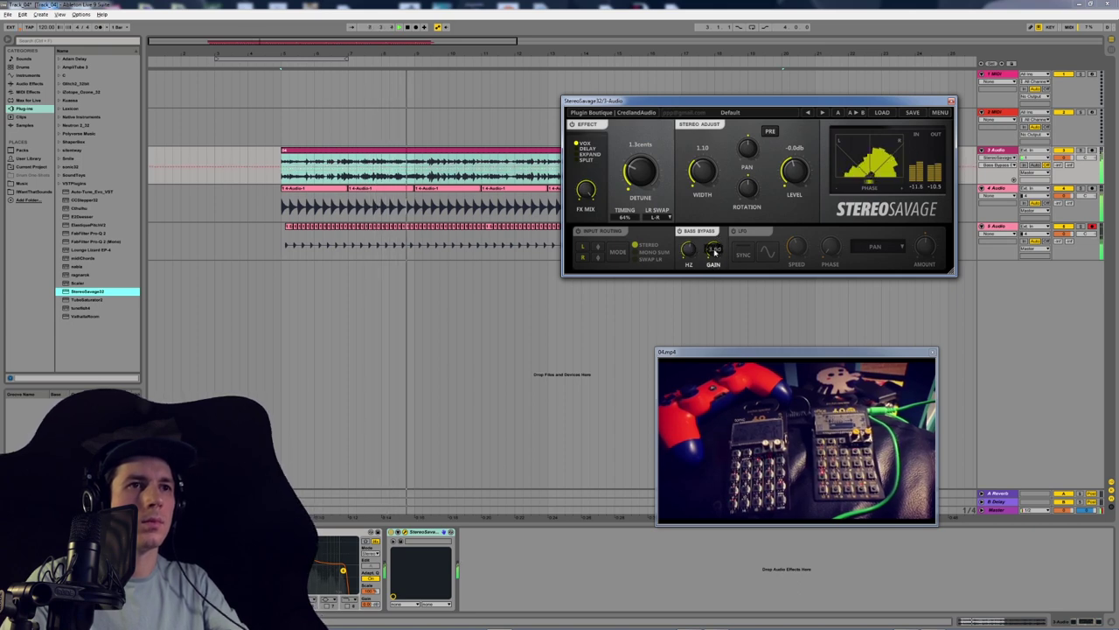
pyautogui.click(951, 101)
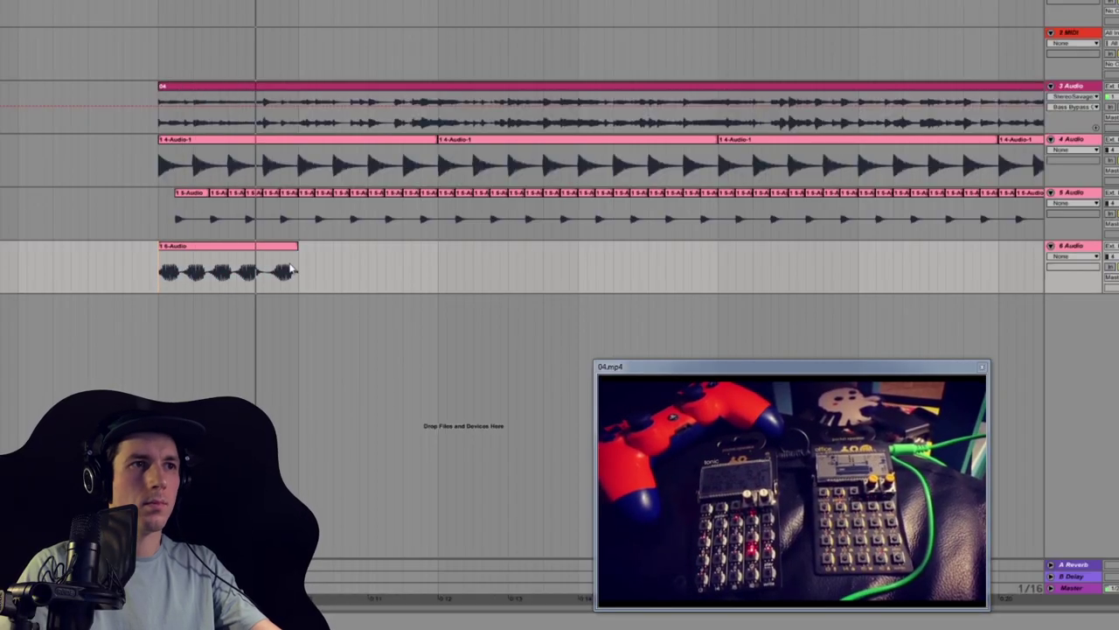
# Step: Duplicate the one-bar part recorded on track 6 repeatedly until it spans the full length of the 04 clip
pyautogui.moveTo(298, 271); pyautogui.dragTo(159, 269)
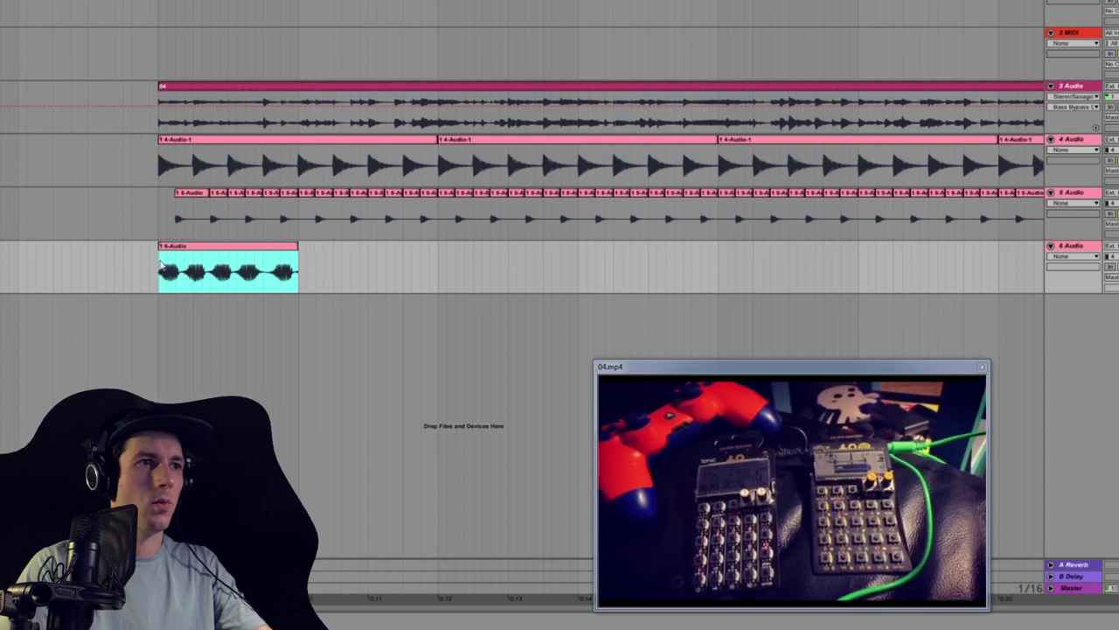
pyautogui.hotkey('ctrl', 'd')
pyautogui.hotkey('ctrl', 'd')
pyautogui.hotkey('ctrl', 'd')
pyautogui.press('-')
pyautogui.press('-')
pyautogui.hotkey('ctrl', 'd')
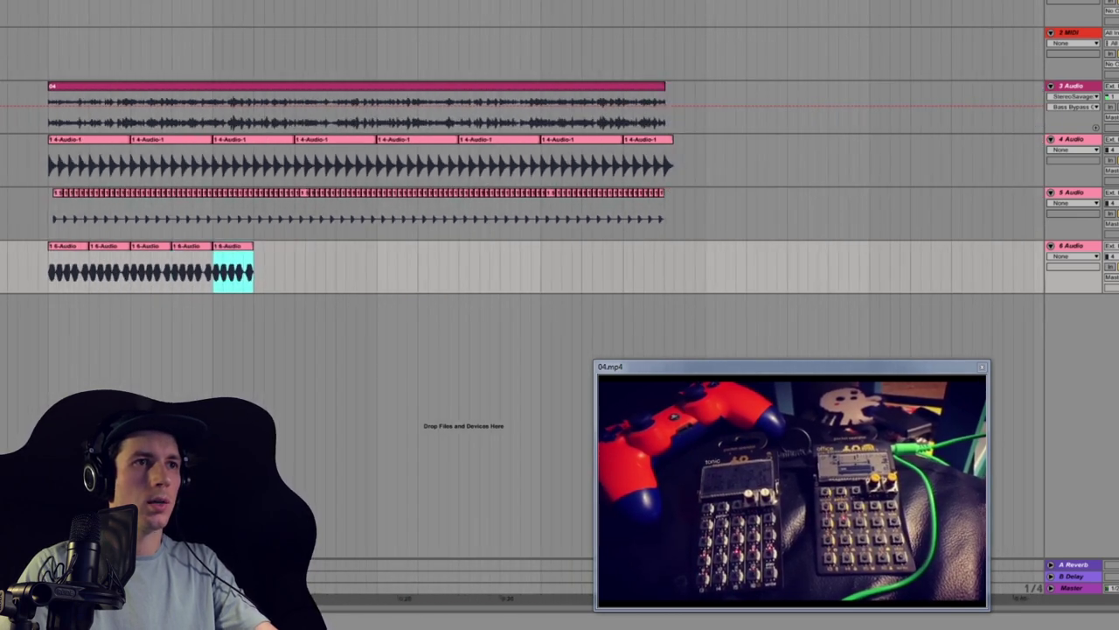
pyautogui.hotkey('ctrl', 'd')
pyautogui.hotkey('ctrl', 'd')
pyautogui.hotkey('ctrl', 'd')
pyautogui.hotkey('ctrl', 'd')
pyautogui.hotkey('ctrl', 'd')
pyautogui.hotkey('ctrl', 'd')
pyautogui.hotkey('ctrl', 'd')
pyautogui.hotkey('ctrl', 'd')
pyautogui.hotkey('ctrl', 'd')
pyautogui.hotkey('ctrl', 'd')
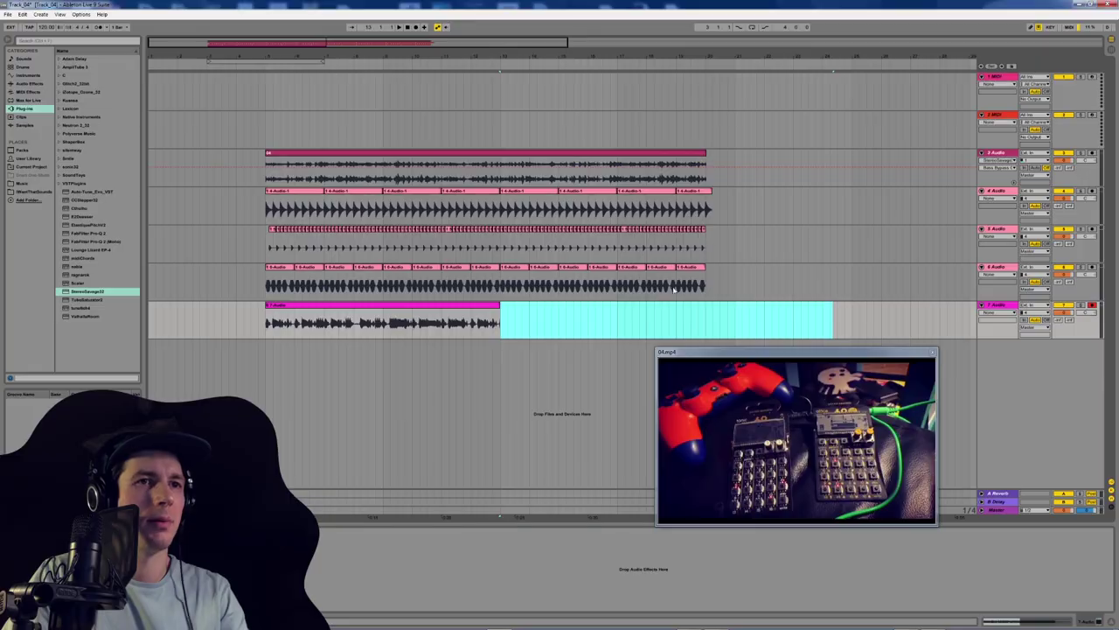
# Step: Delete the material on tracks 2 to 6 that extends beyond the end of the track 7 recording
pyautogui.moveTo(714, 295); pyautogui.dragTo(499, 143)
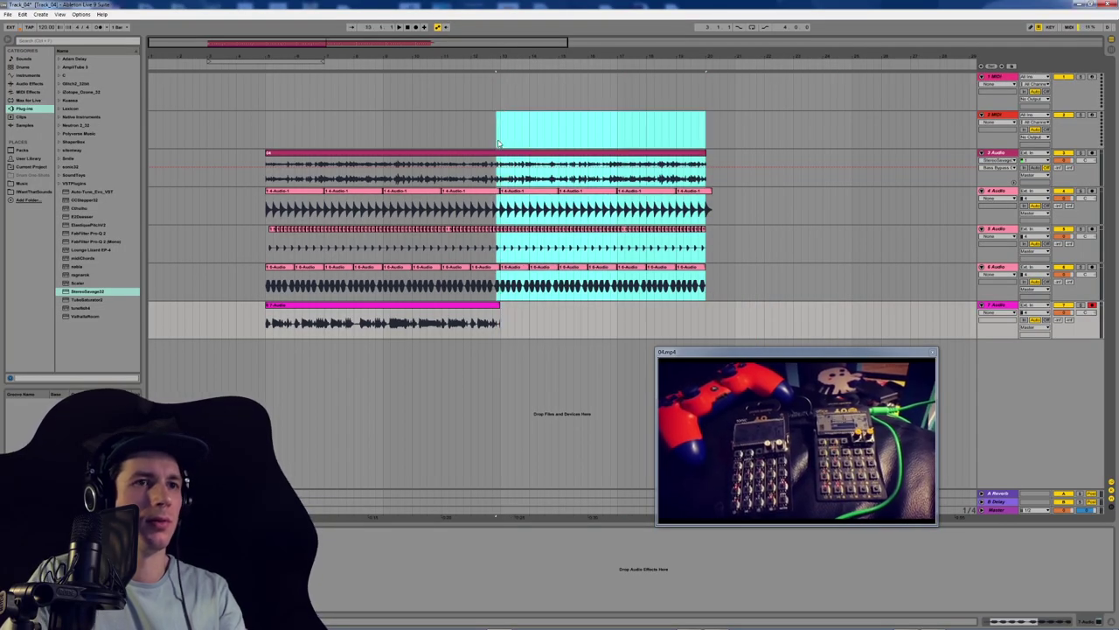
pyautogui.press('Delete')
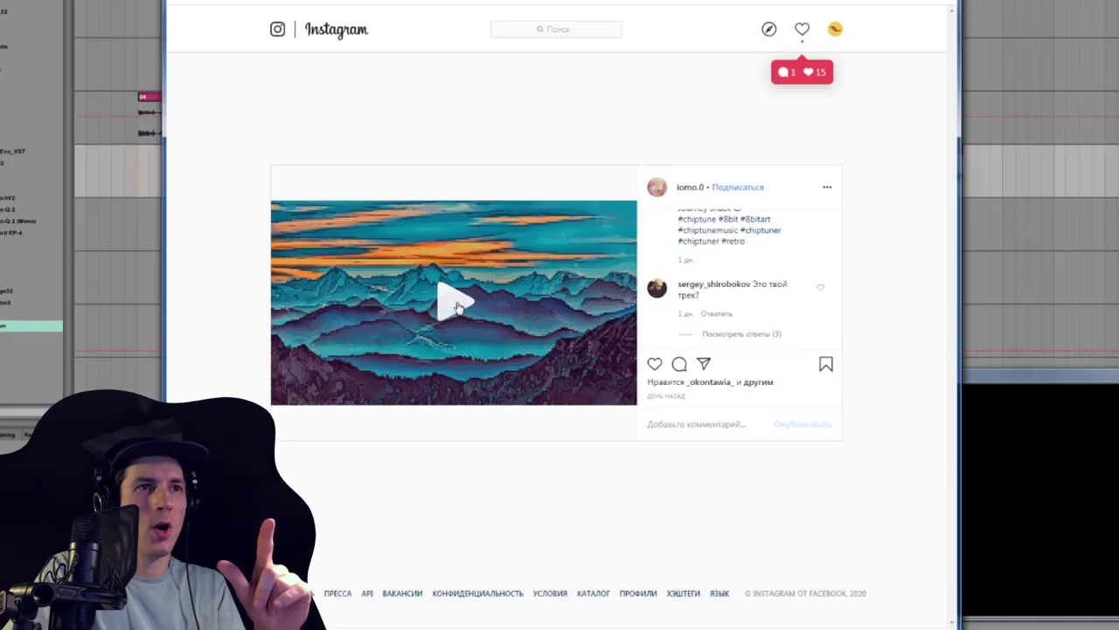
# Step: In the browser, preview the Instagram mountain landscape video, select the post's address and switch to the last open tab
pyautogui.click(456, 307)
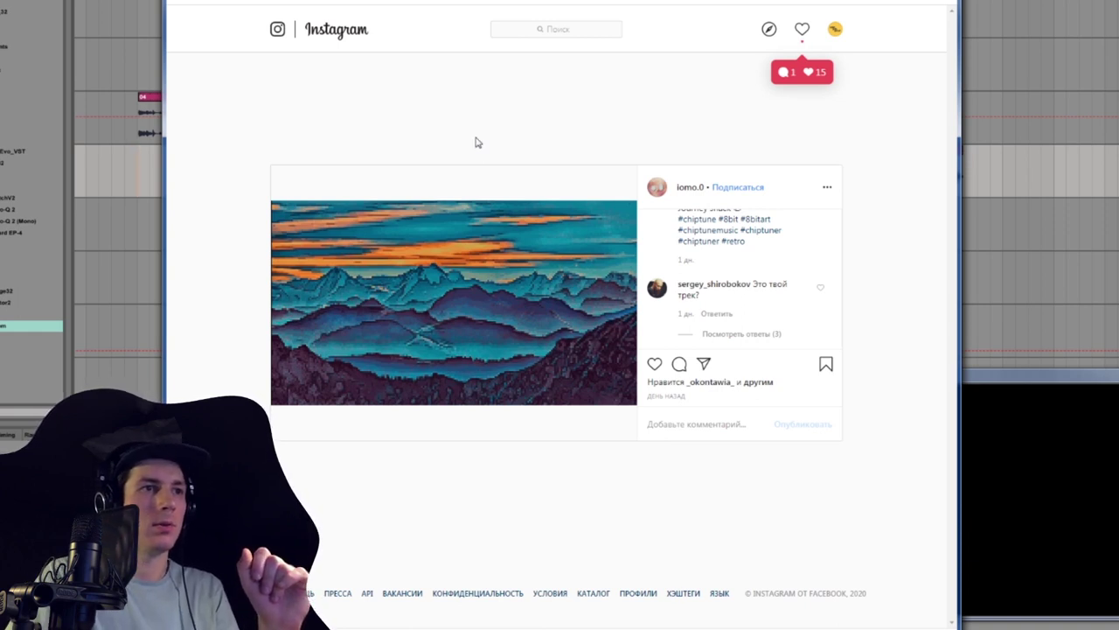
pyautogui.click(457, 0)
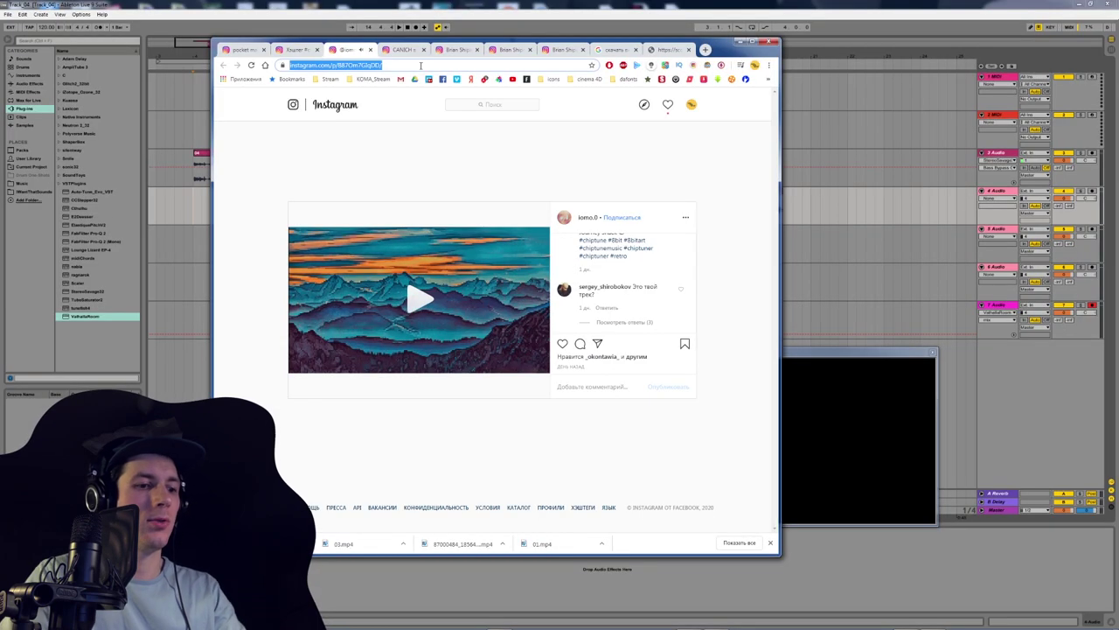
pyautogui.click(667, 49)
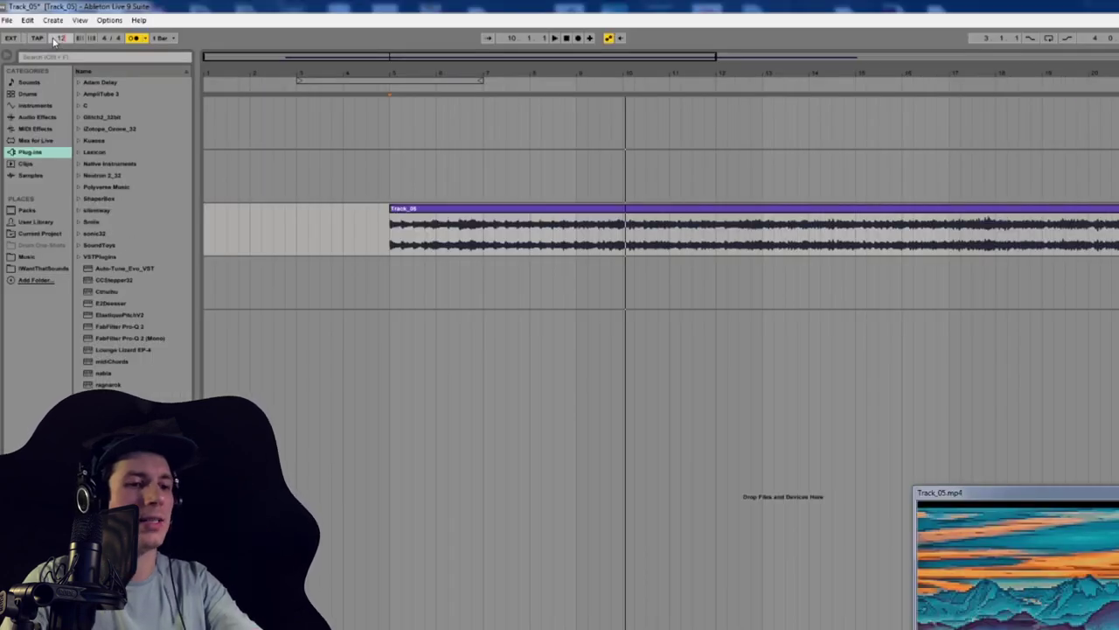
# Step: Play the Track_05 clip at a tempo of 127 BPM and set the fourth audio track's monitoring to Auto
pyautogui.press('space')
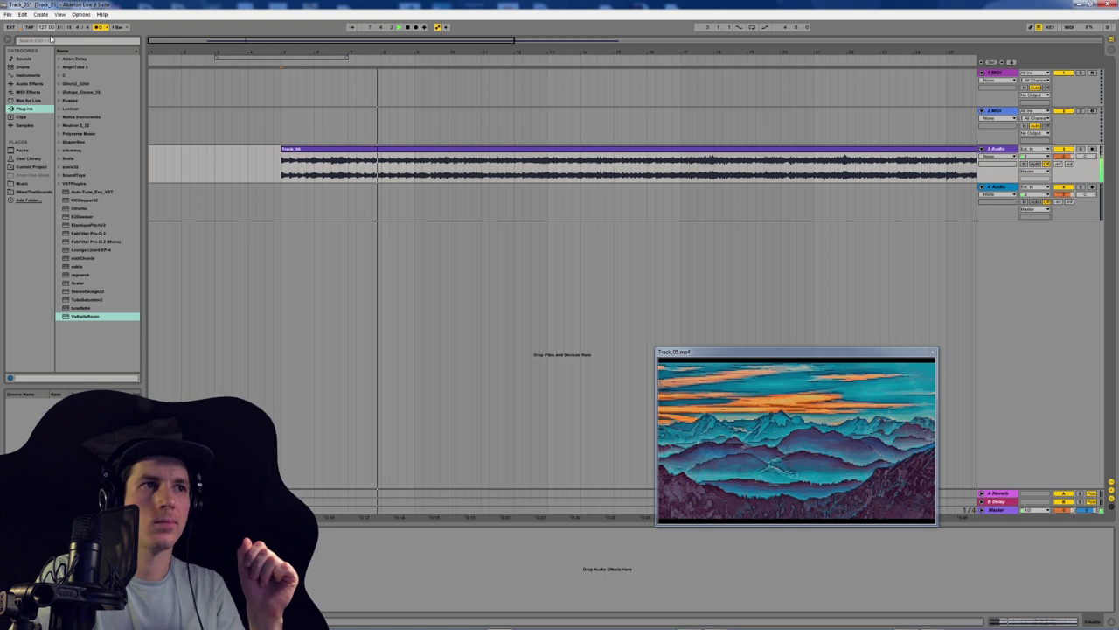
pyautogui.click(1037, 203)
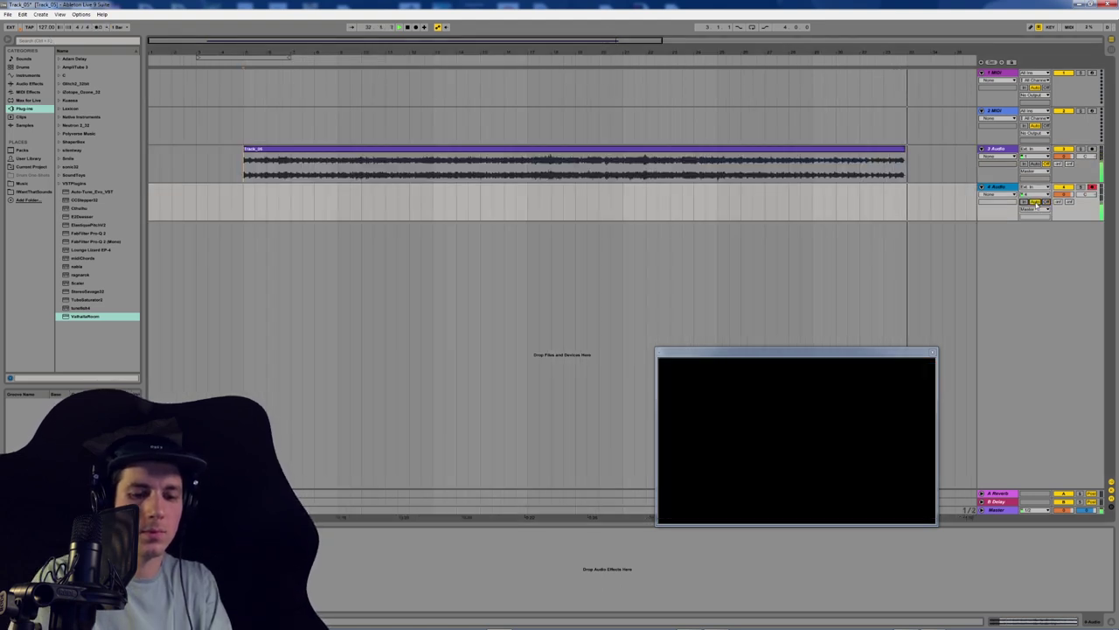